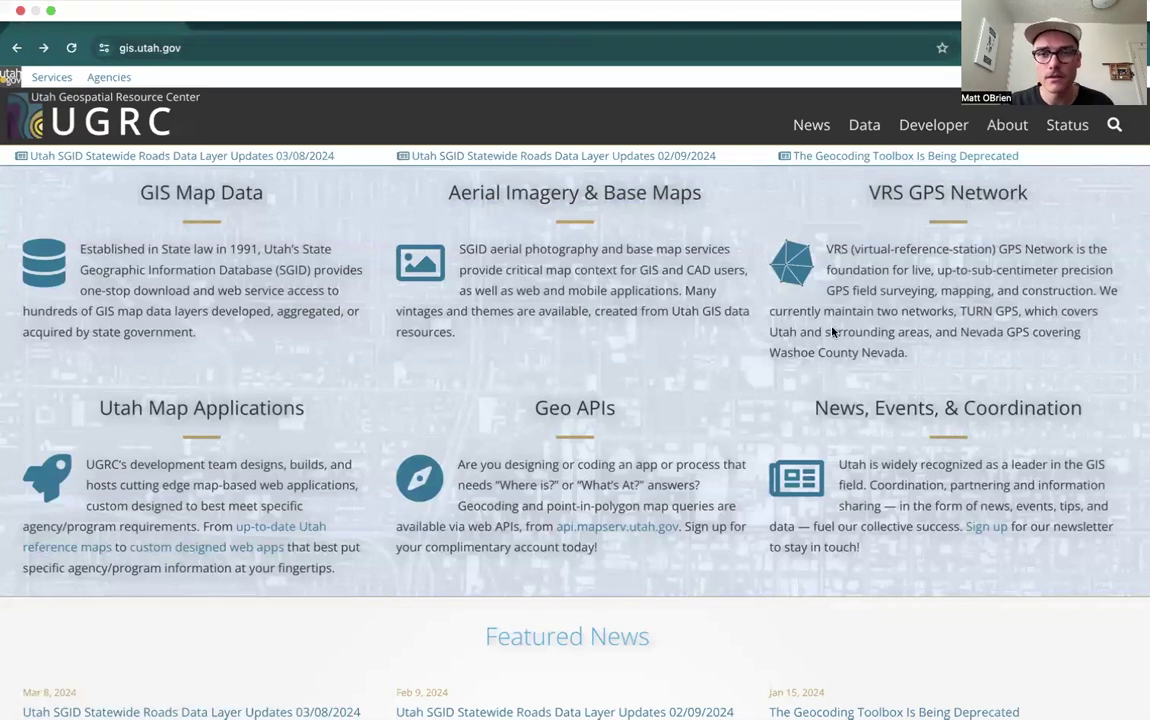
- Go to the site's Data page and choose the Elevation/Terrain category tile
click(864, 126)
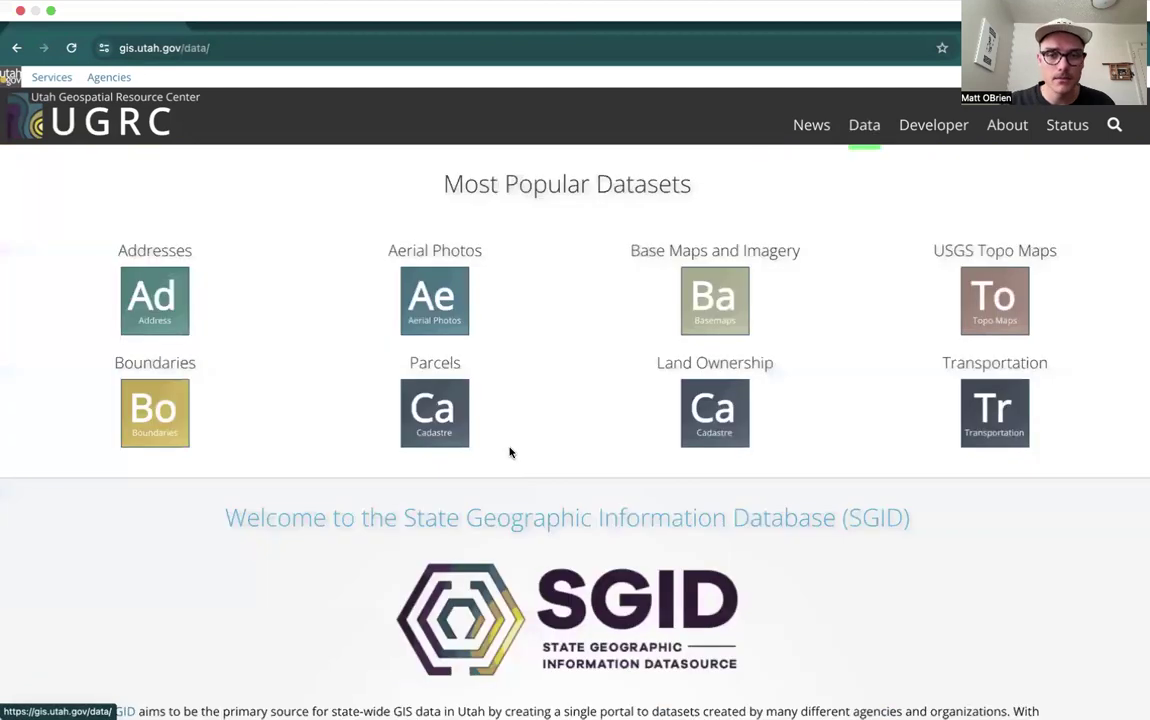
scroll(508, 449, down, 5)
scroll(509, 447, down, 10)
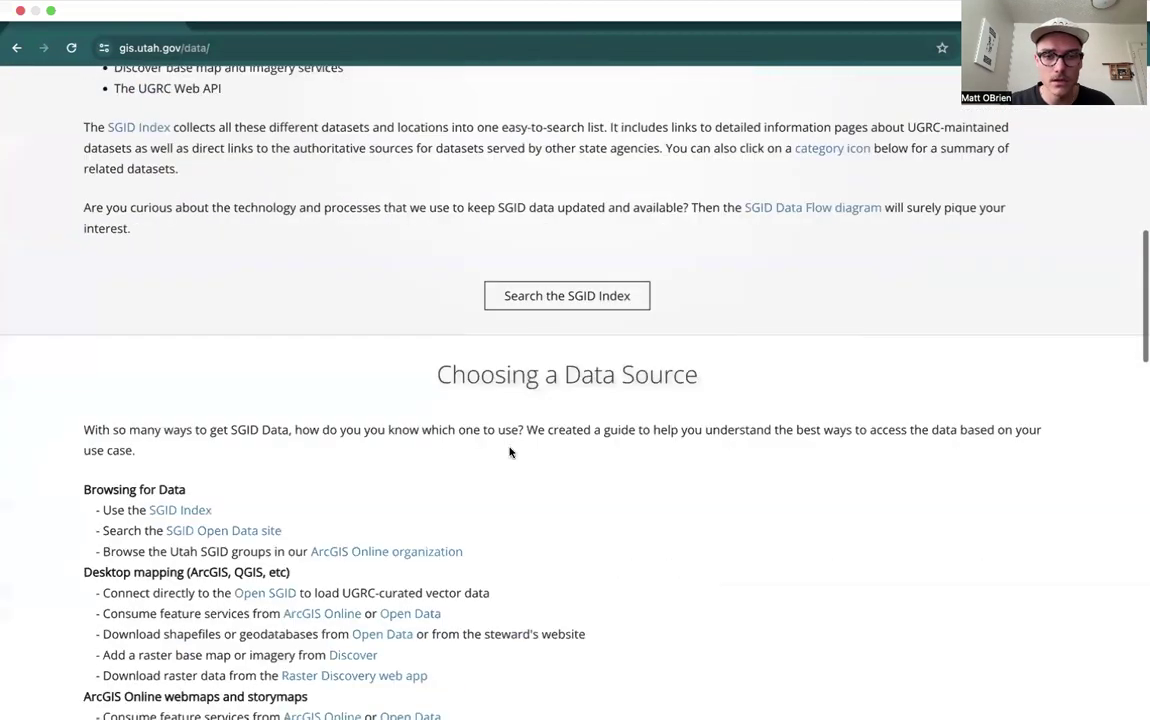
scroll(510, 454, down, 3)
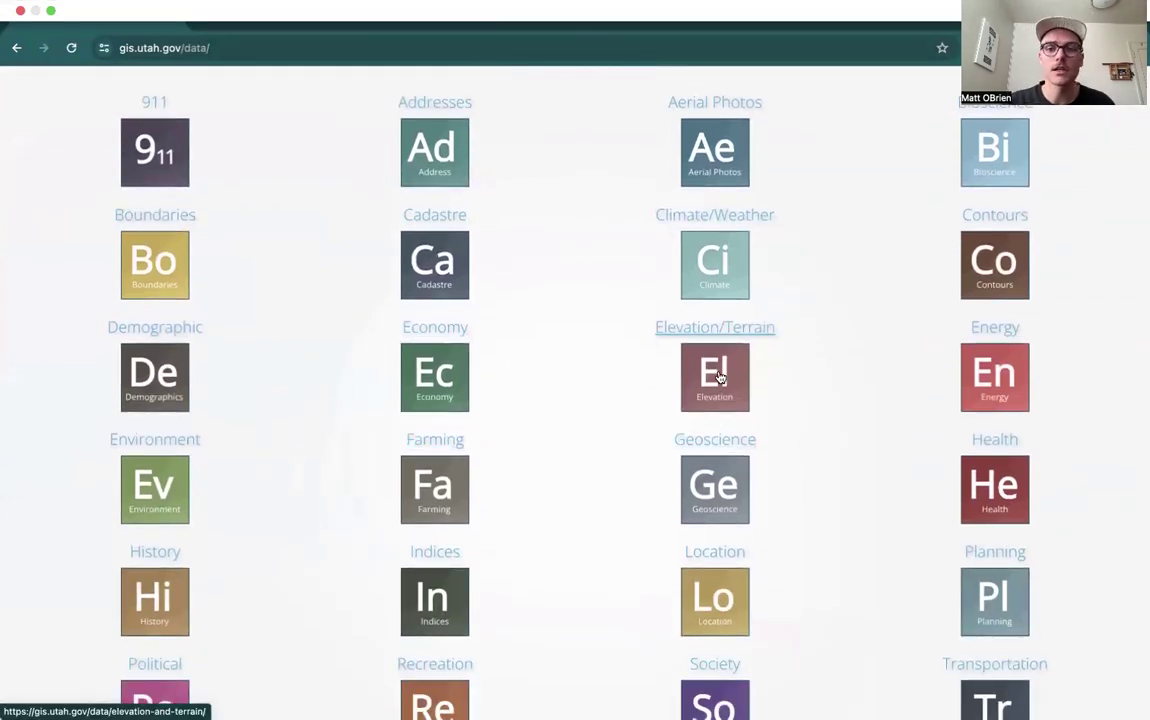
click(719, 376)
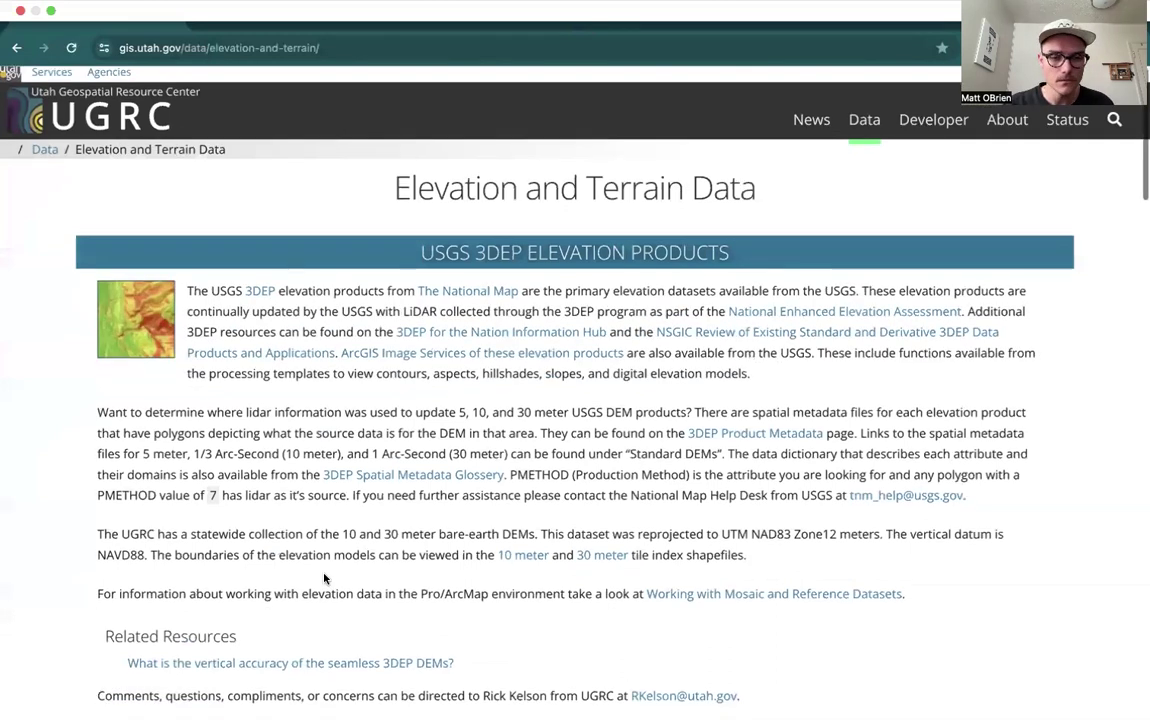
- Open the 2016 Great Salt Lake & Utah Lake LiDAR dataset page from the LiDAR table
scroll(325, 578, down, 4)
scroll(323, 574, down, 8)
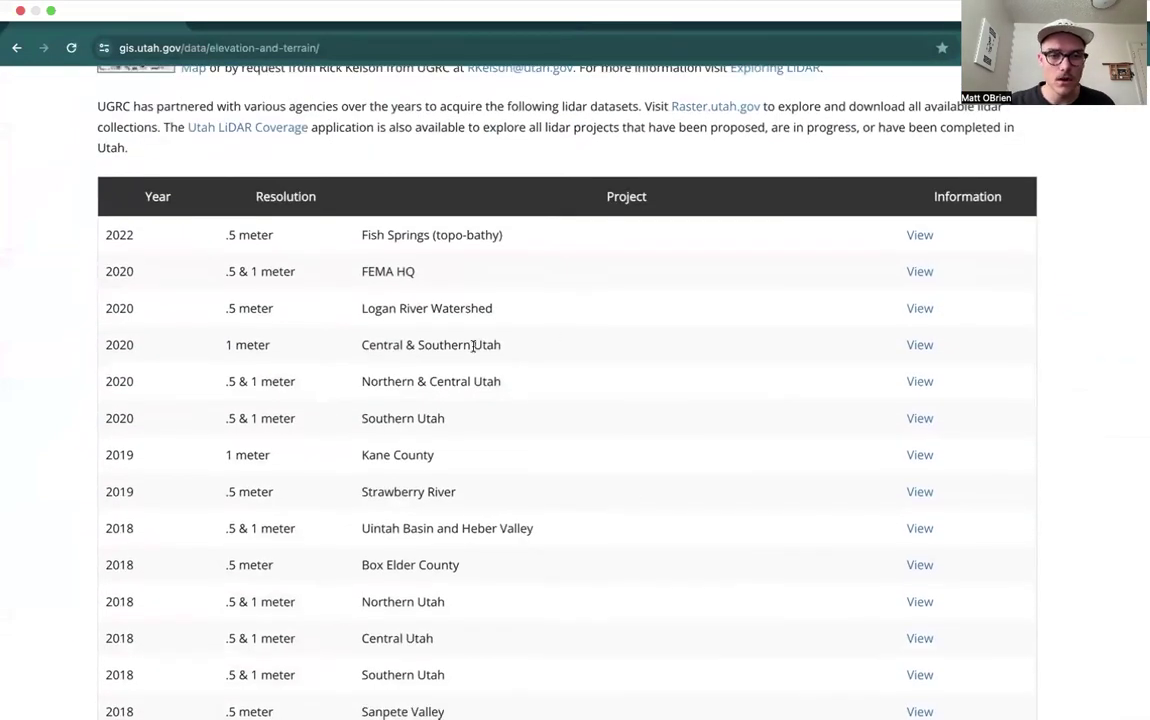
scroll(472, 344, down, 2)
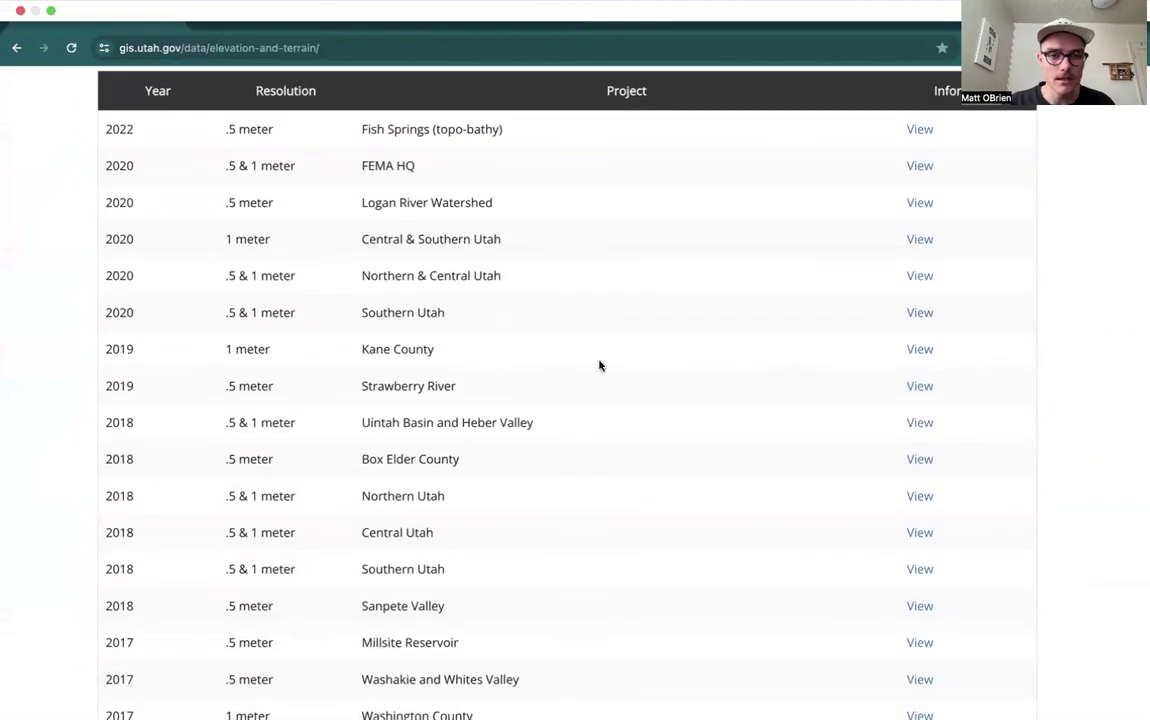
scroll(600, 365, down, 2)
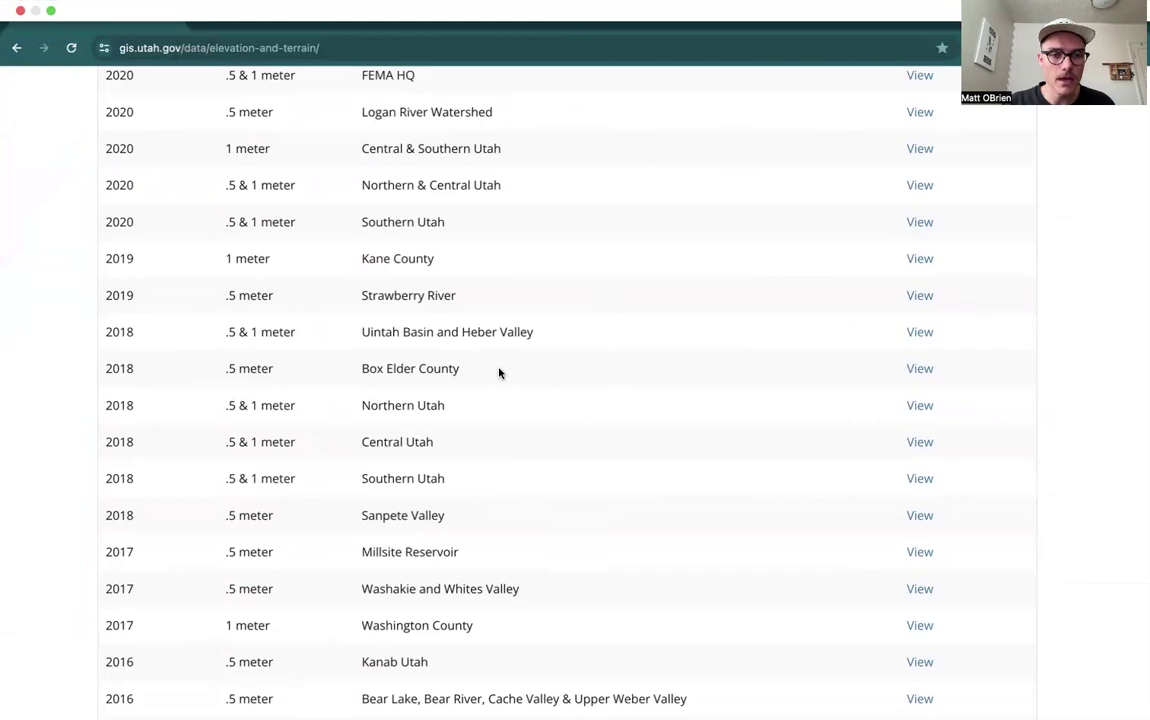
scroll(508, 556, down, 6)
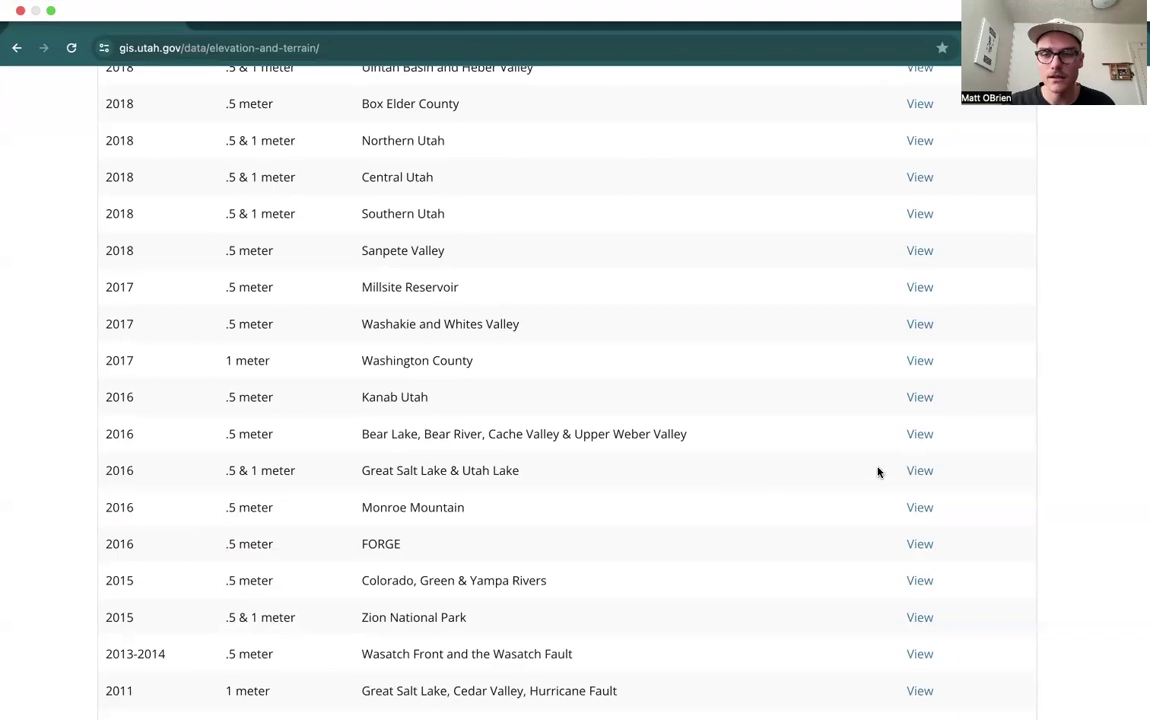
click(919, 471)
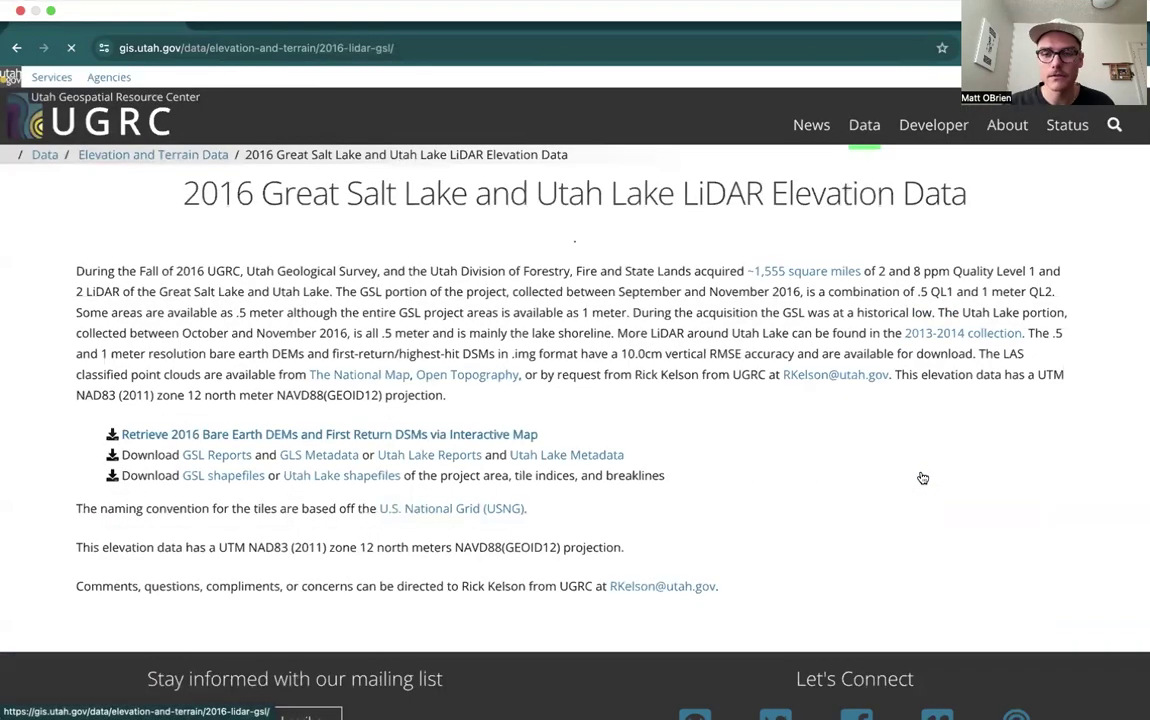
scroll(385, 528, down, 1)
scroll(385, 528, down, 3)
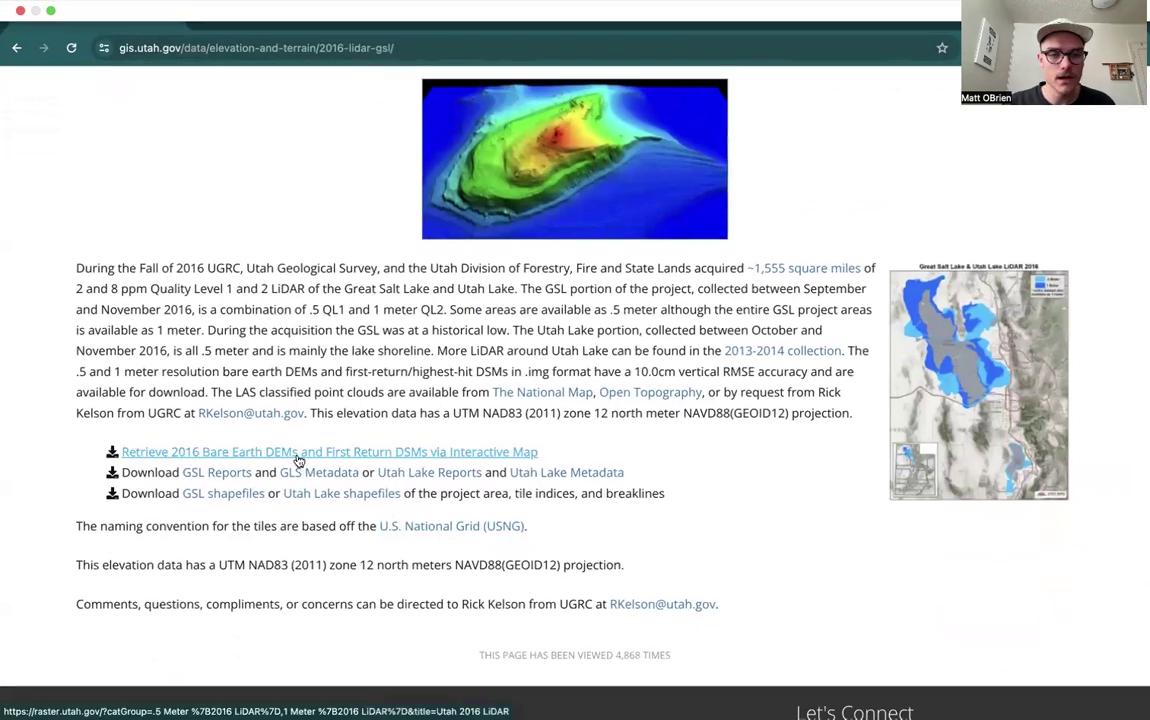
- Launch the interactive DEM map and zoom in to centre the small Great Salt Lake island
click(446, 452)
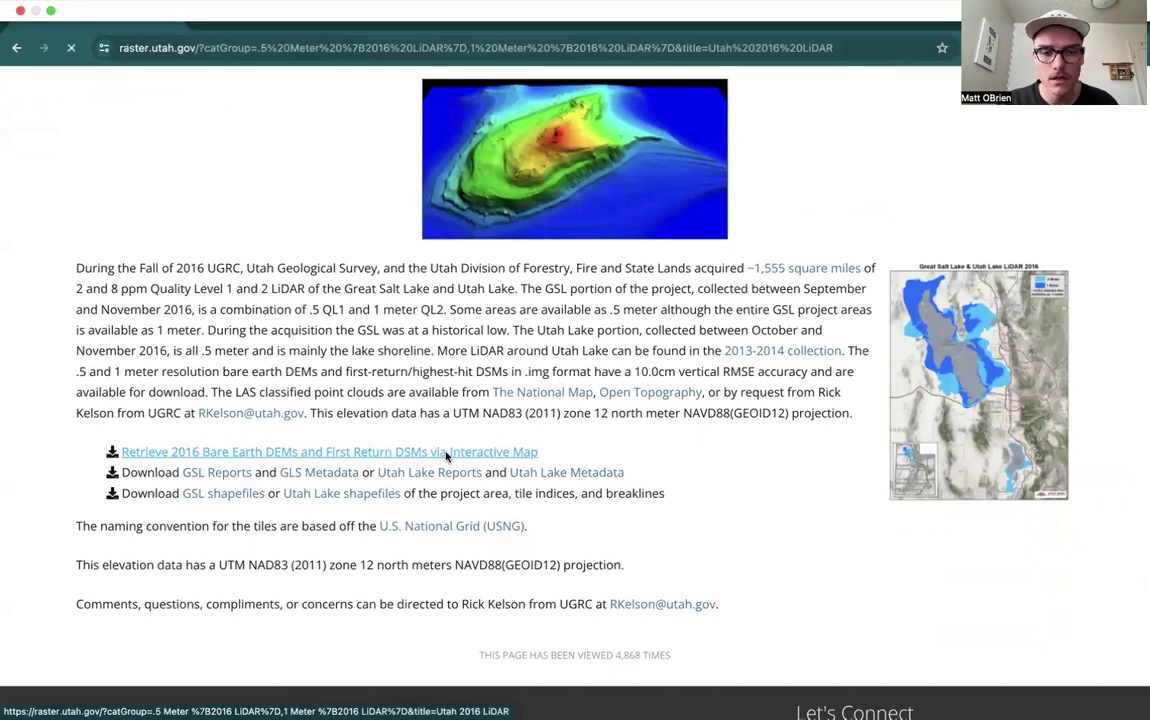
drag(508, 469, 375, 365)
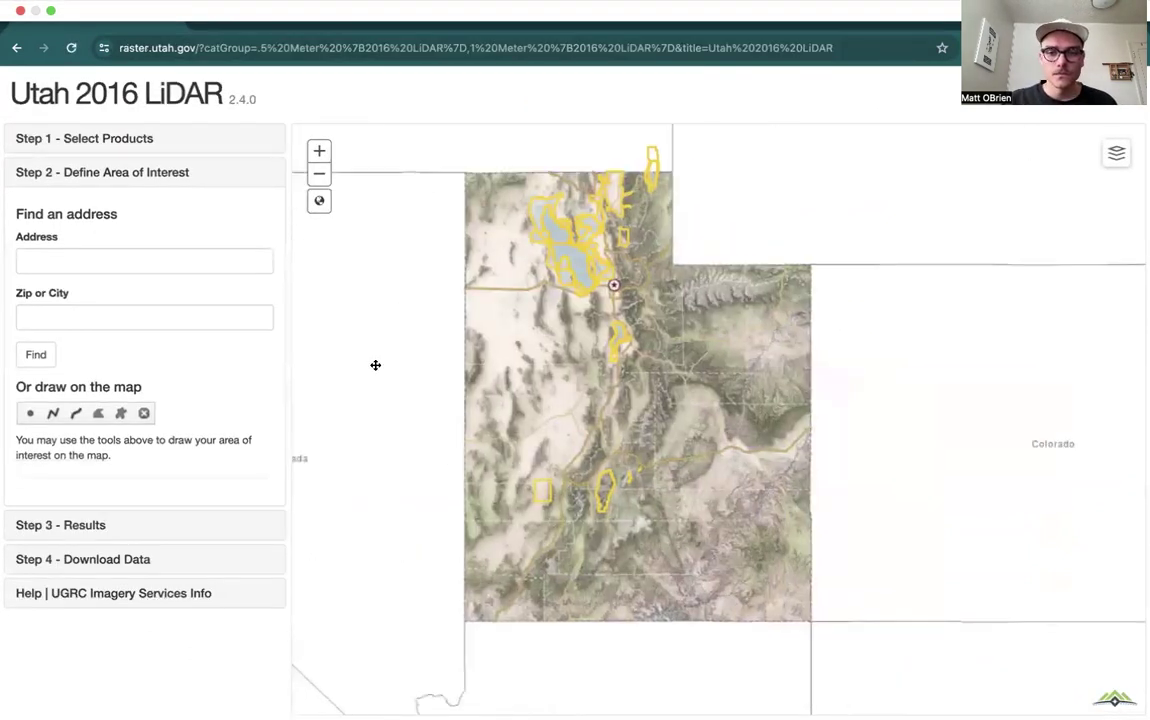
scroll(583, 265, up, 3)
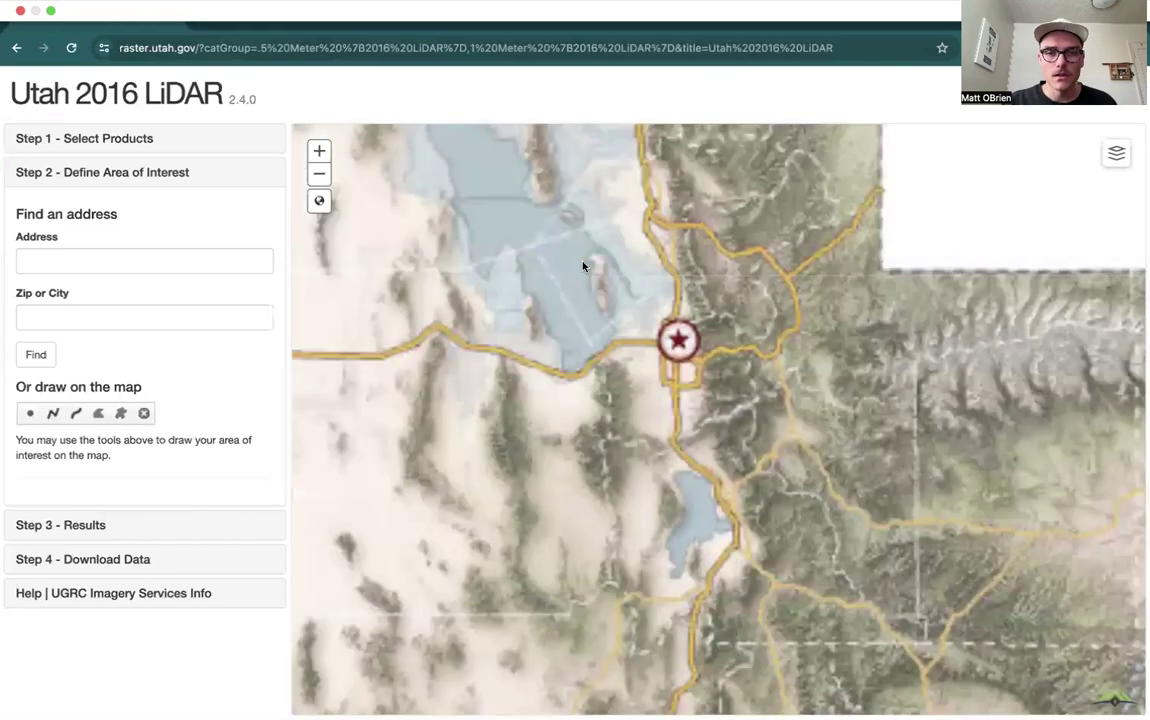
scroll(583, 265, up, 2)
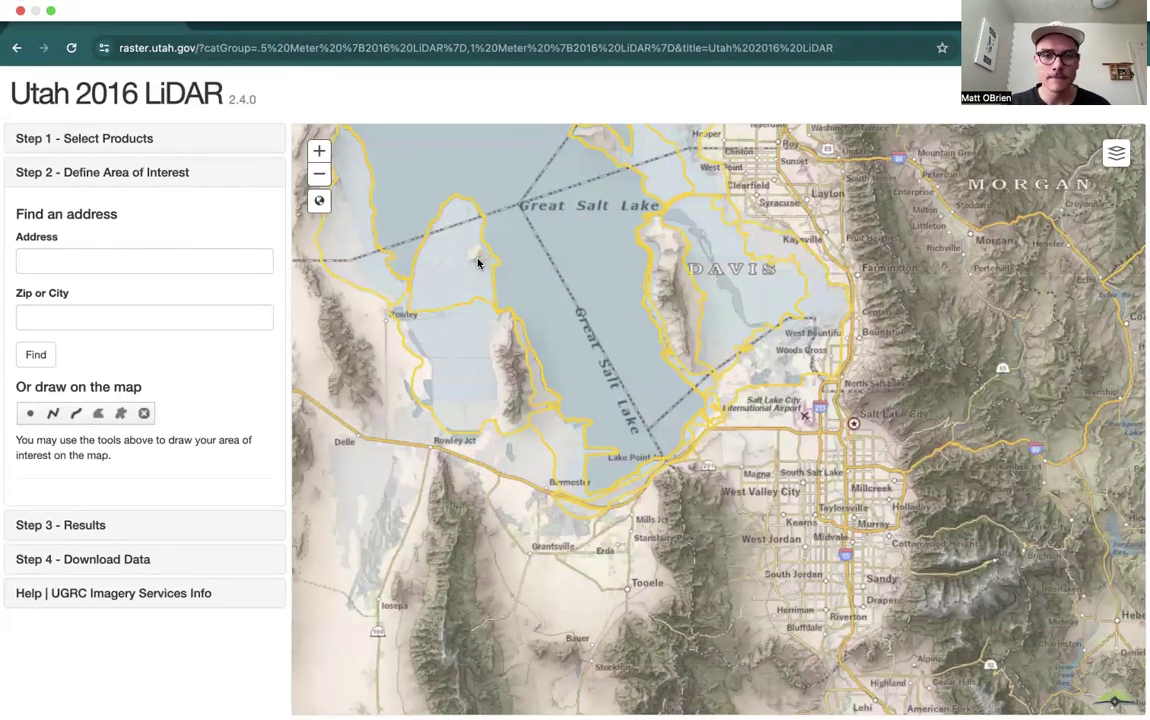
scroll(478, 263, up, 5)
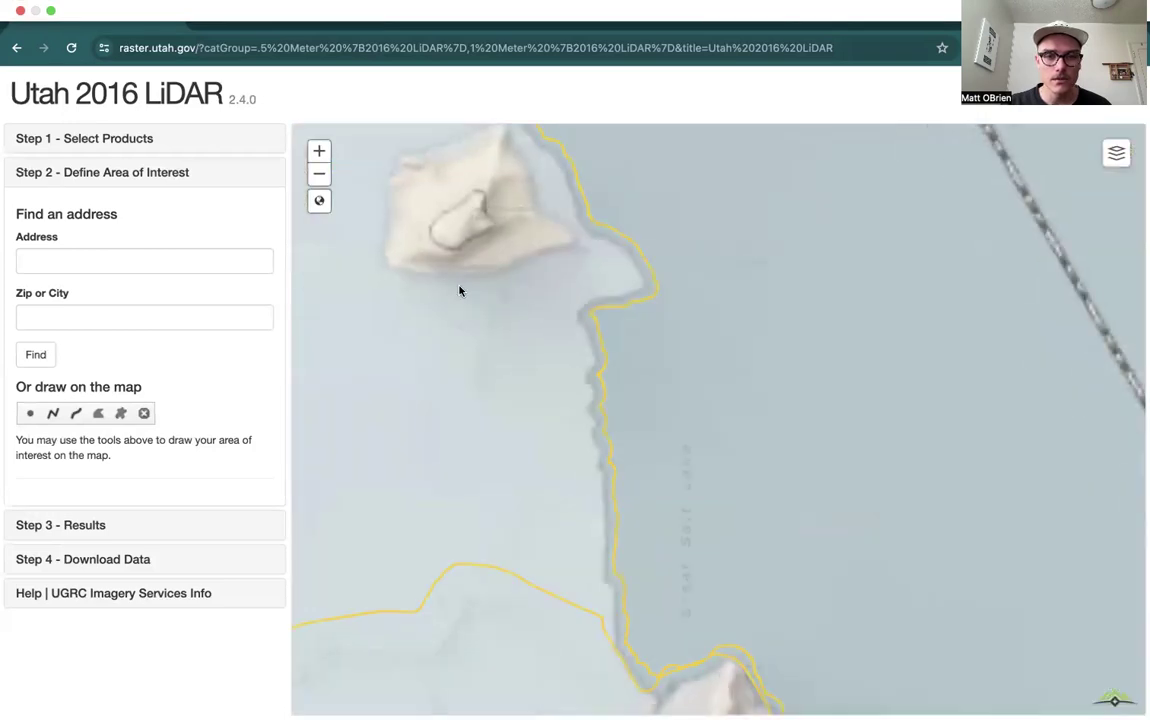
drag(462, 290, 584, 458)
drag(519, 436, 550, 475)
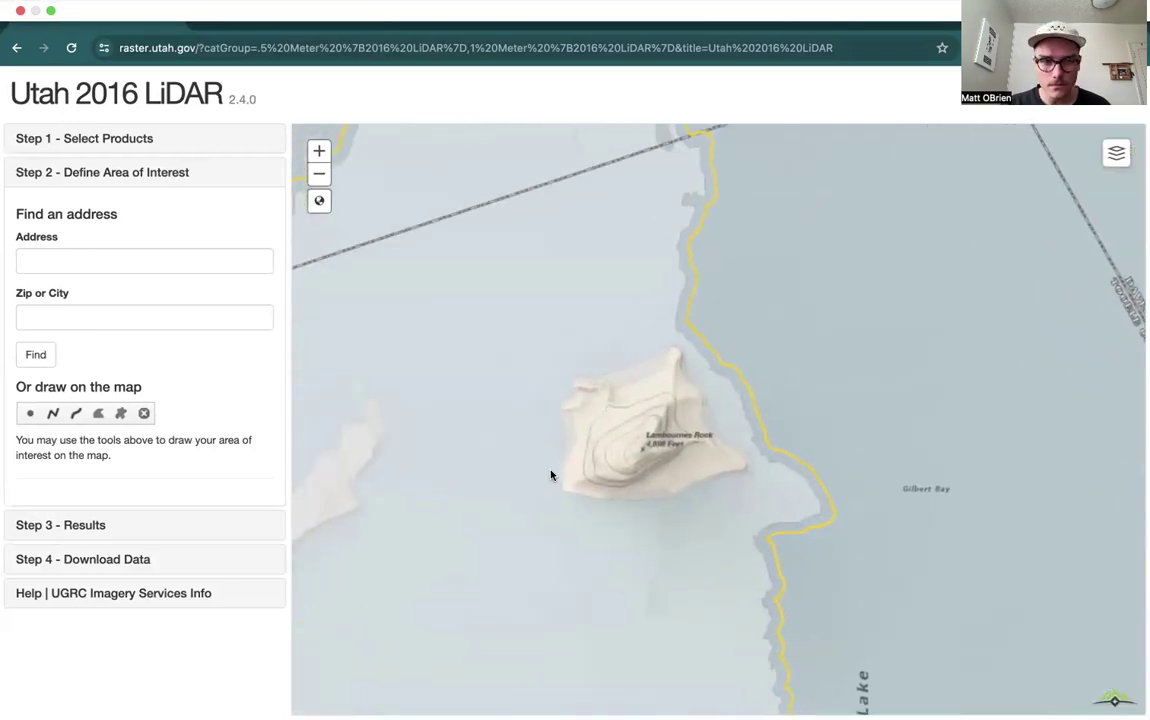
- Draw a four-corner polygon area of interest enclosing the island
click(99, 415)
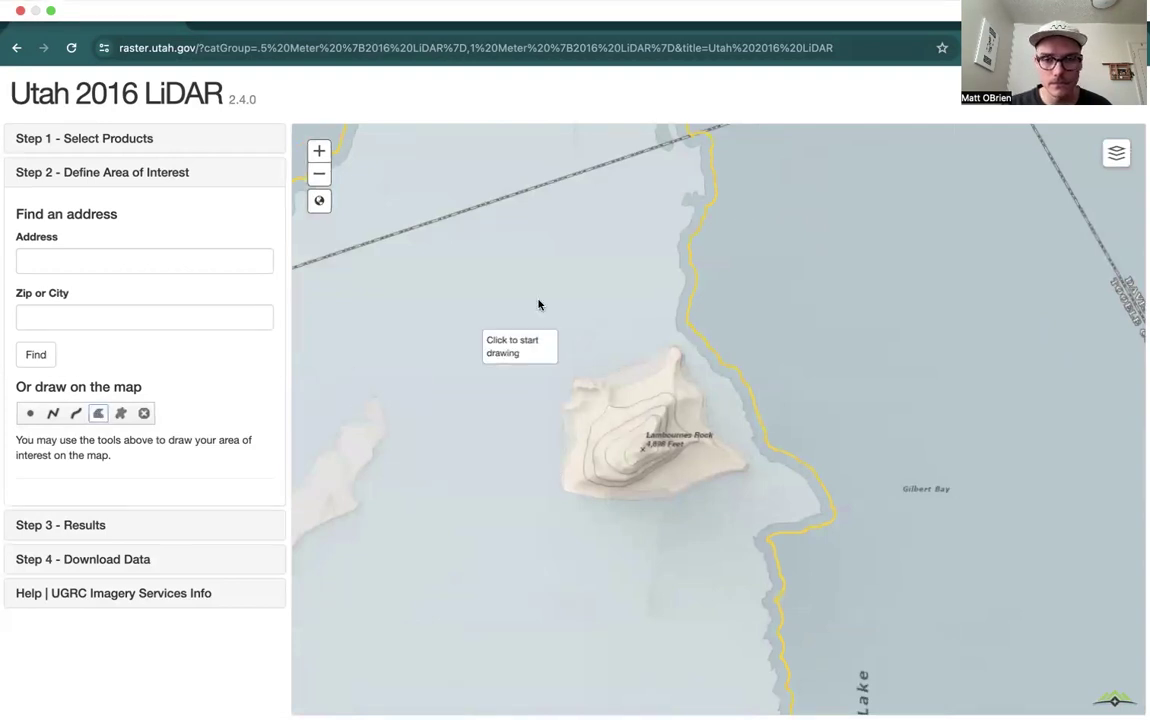
click(437, 262)
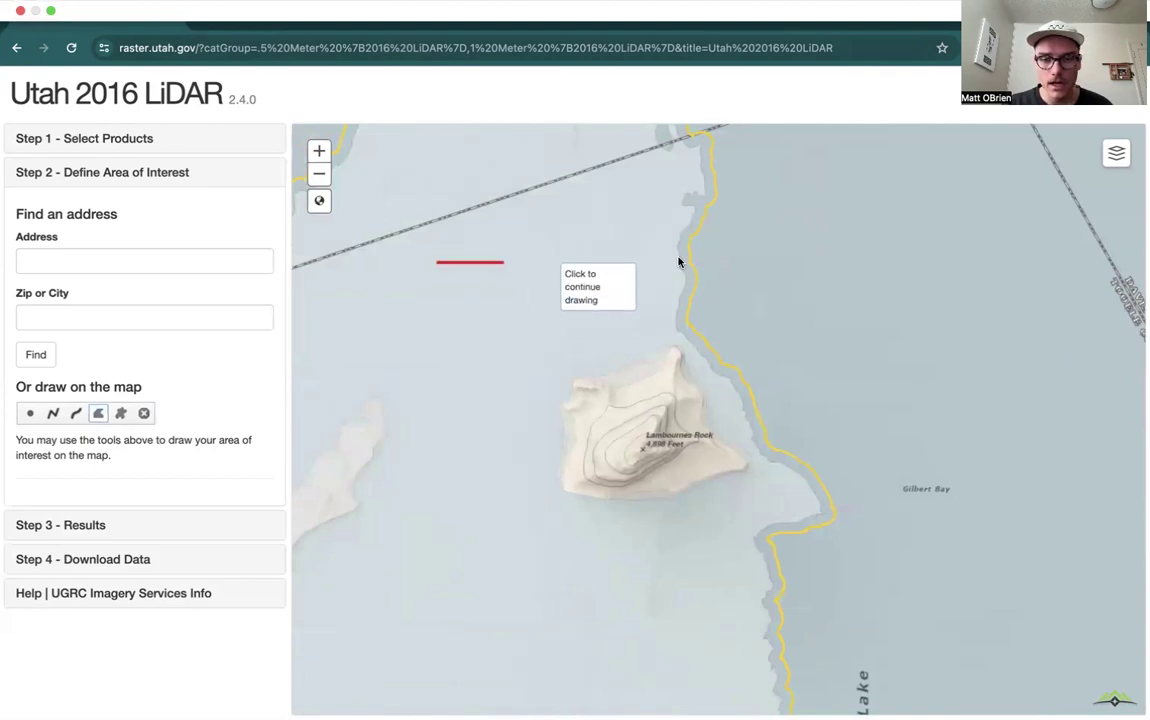
click(917, 265)
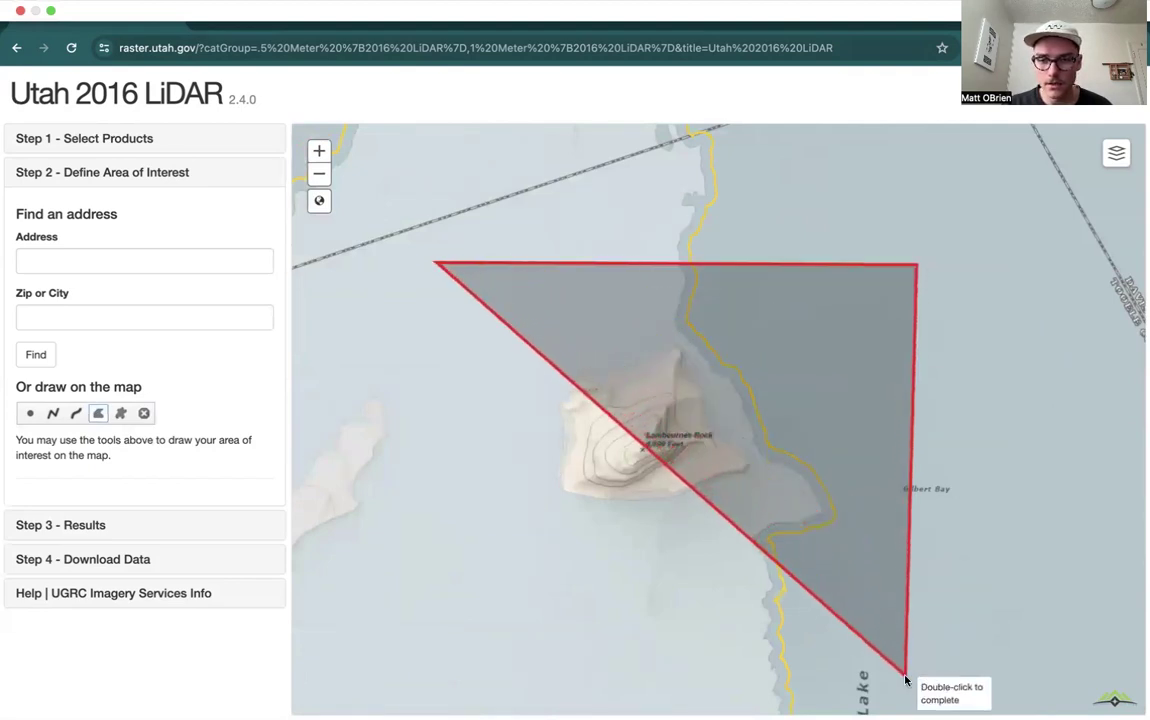
click(917, 672)
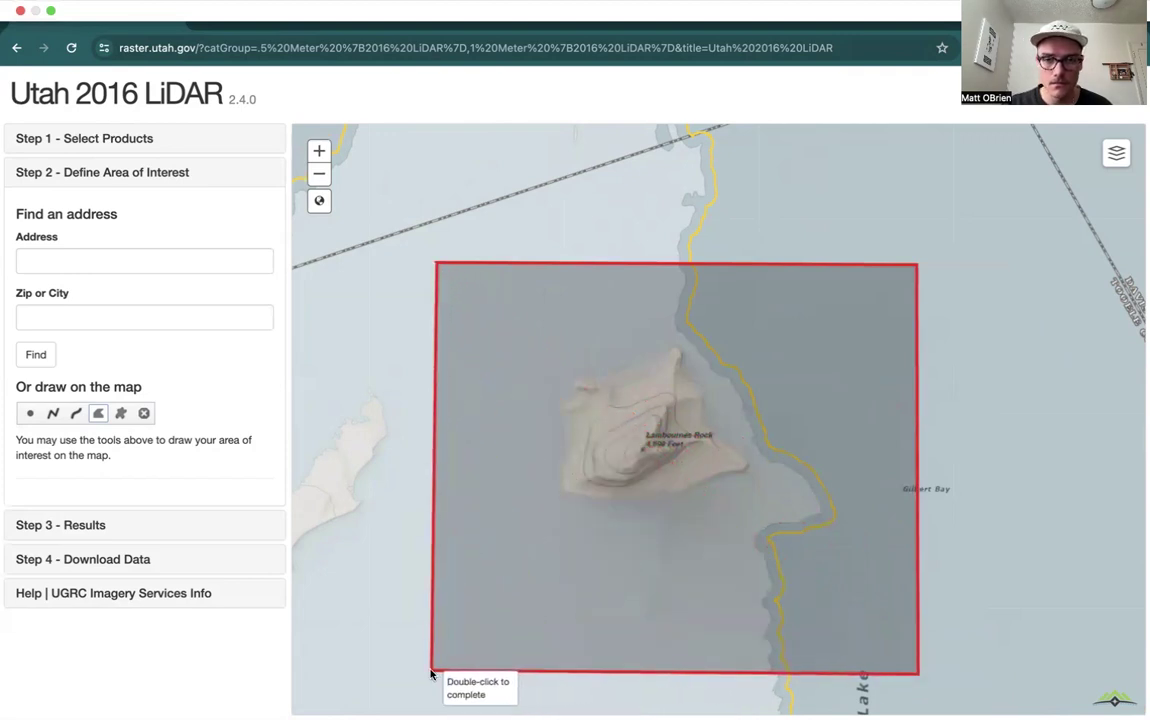
double_click(431, 673)
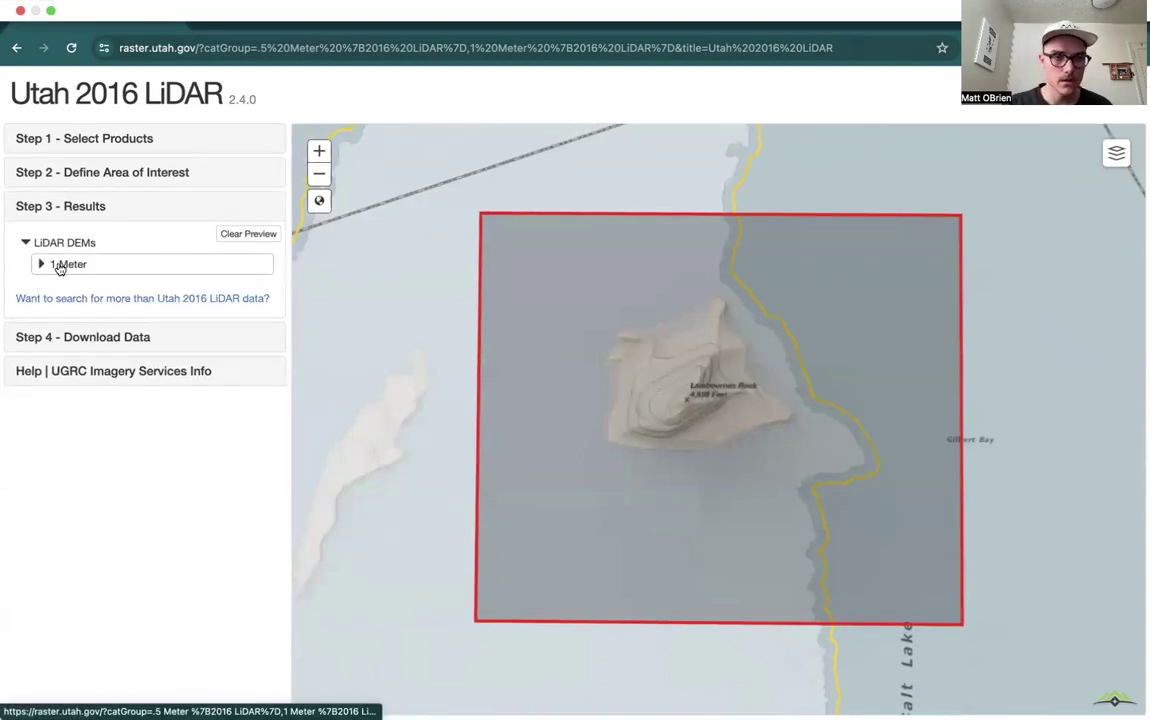
- Expand the 1 Meter > Bare Earth DEM results and list the tiles for download
click(74, 268)
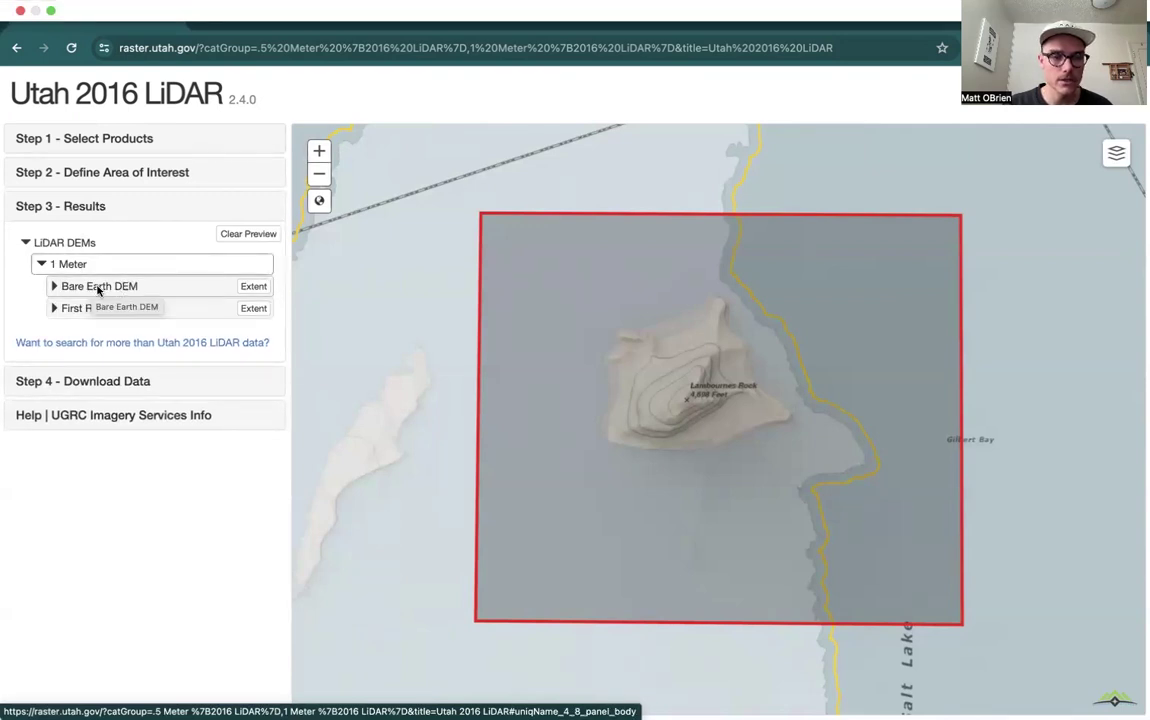
click(99, 287)
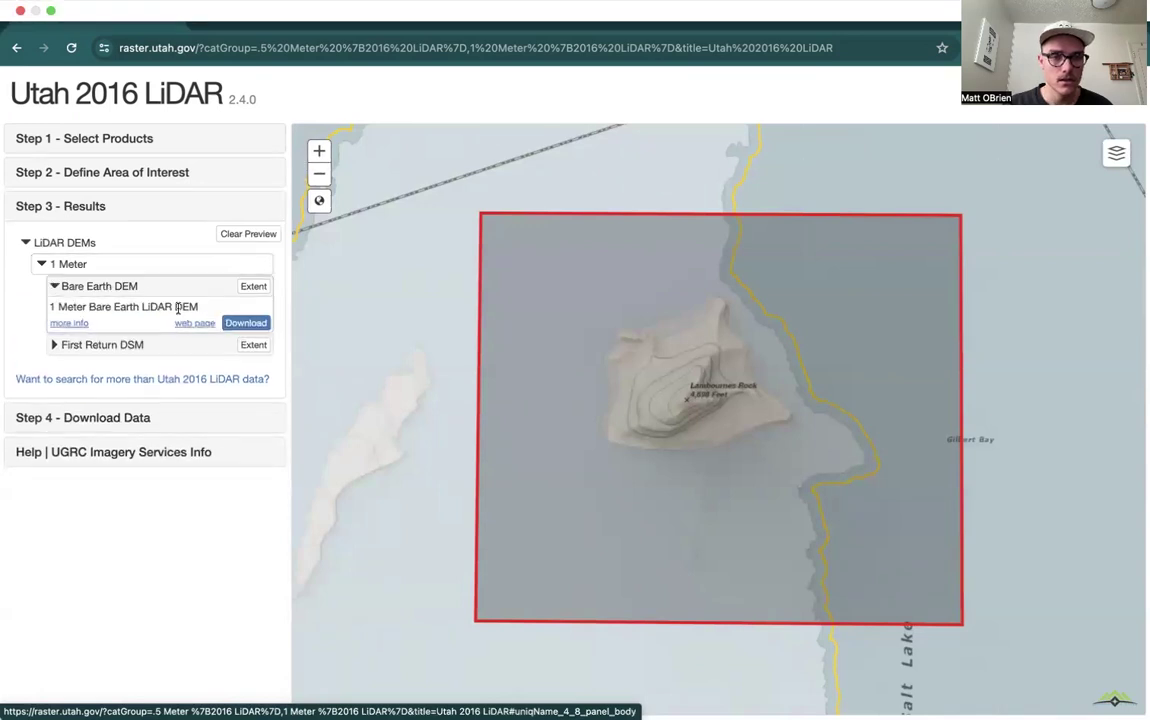
click(242, 324)
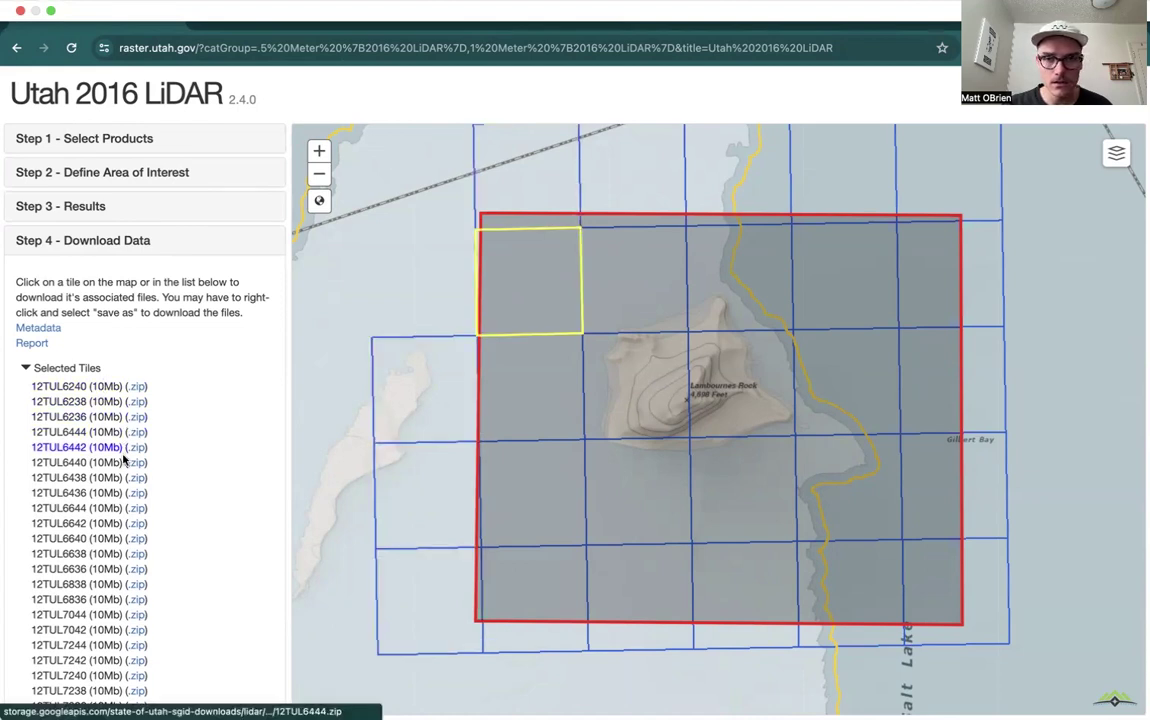
- Download the 12TUL6642 tile zip
scroll(118, 488, down, 1)
scroll(118, 488, down, 3)
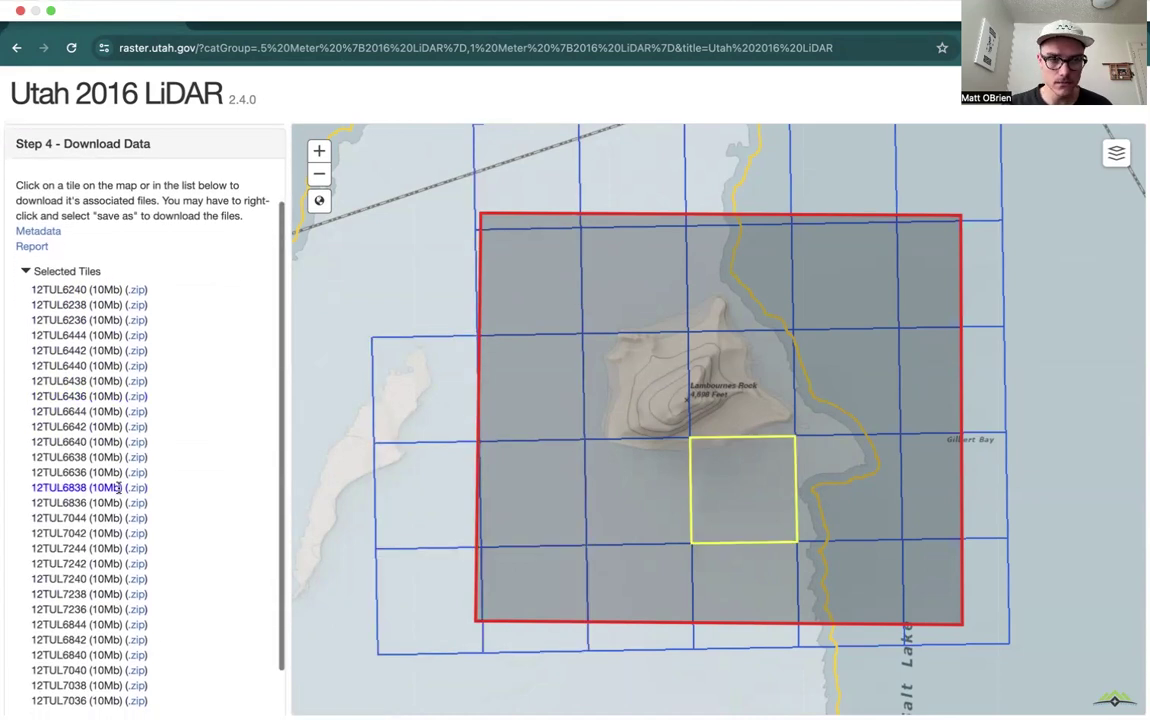
click(137, 427)
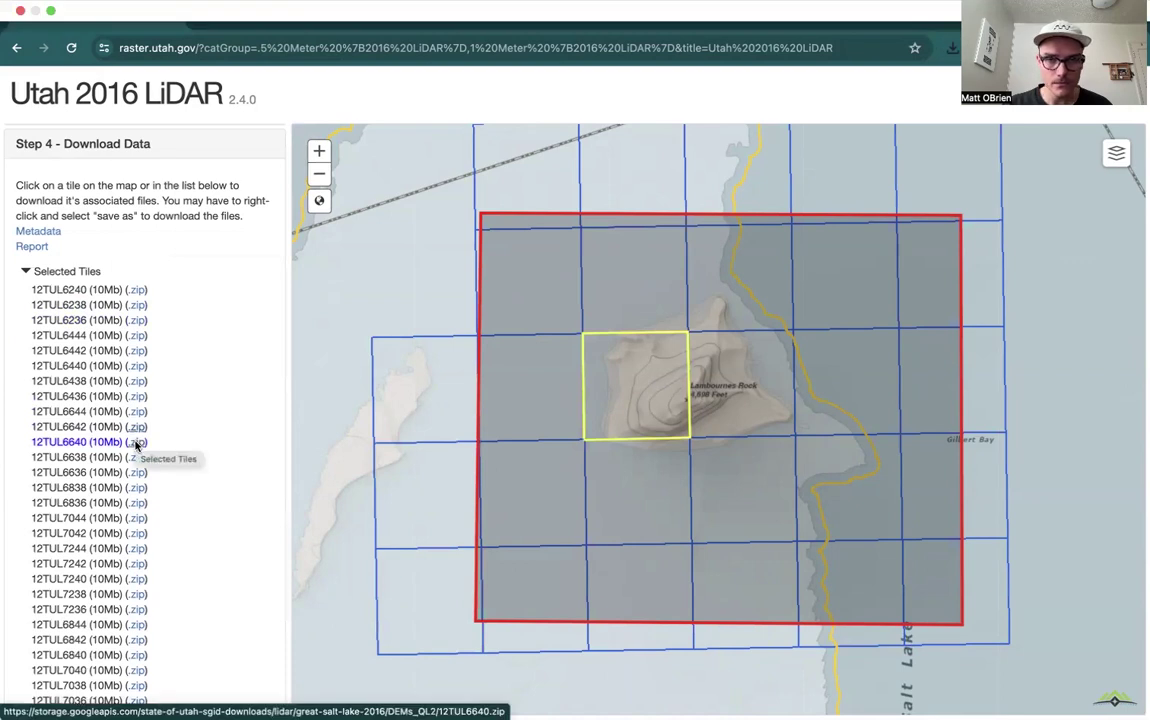
- Download the remaining tile zips: 12TUL6640, 6638, 6636, 6838, 6836, 7044, 7042, the next tile and 7038
click(137, 443)
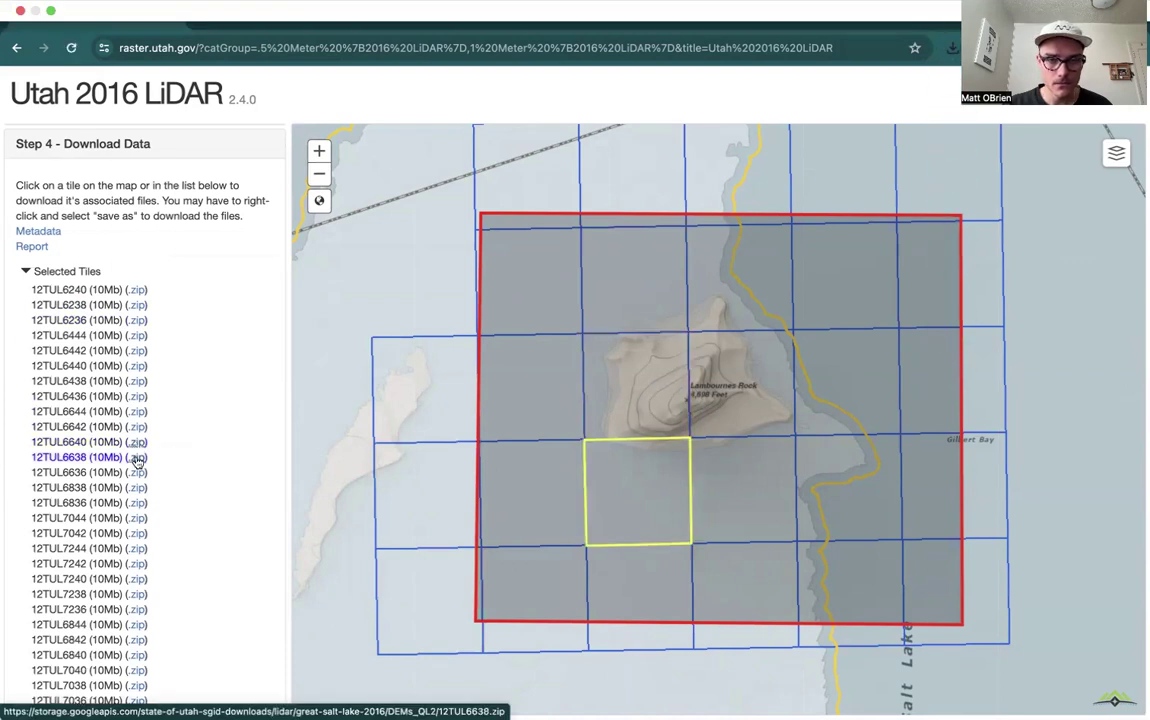
click(137, 460)
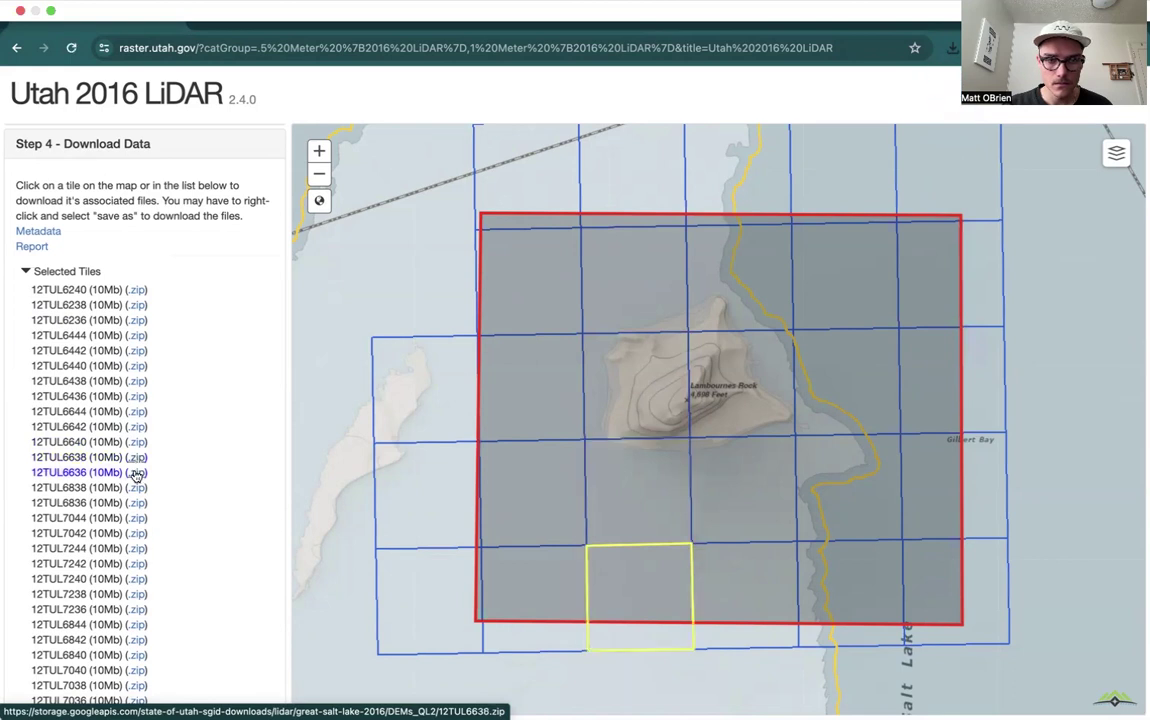
click(137, 474)
click(136, 487)
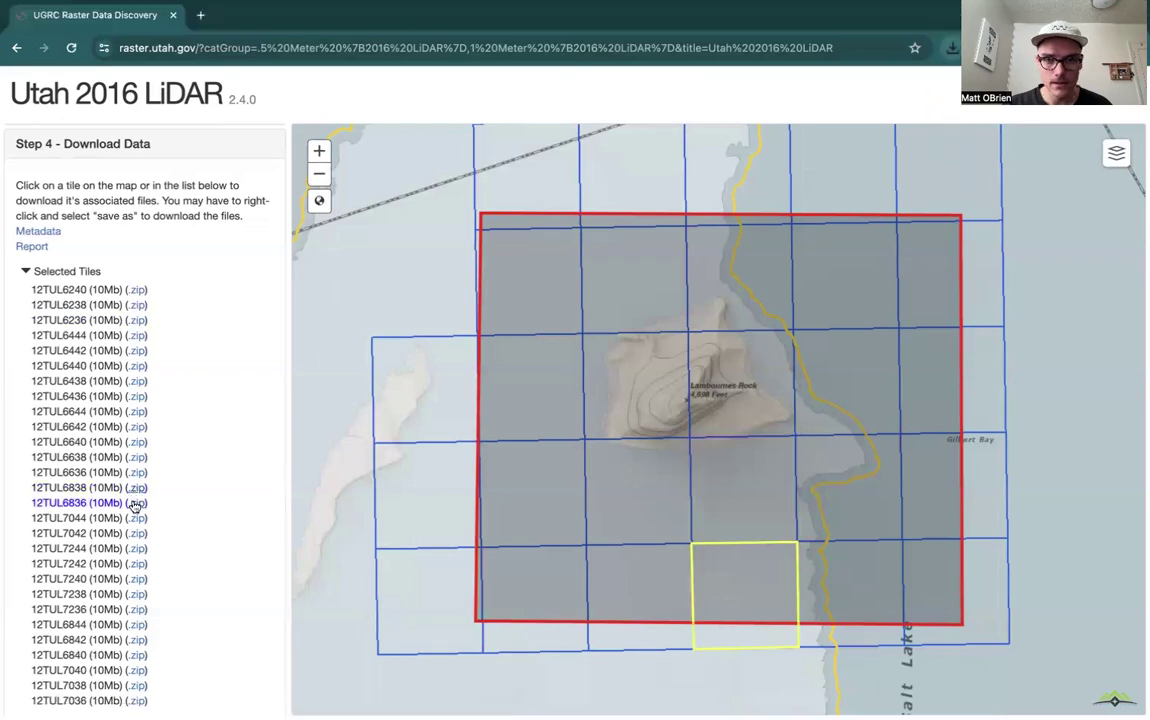
click(136, 503)
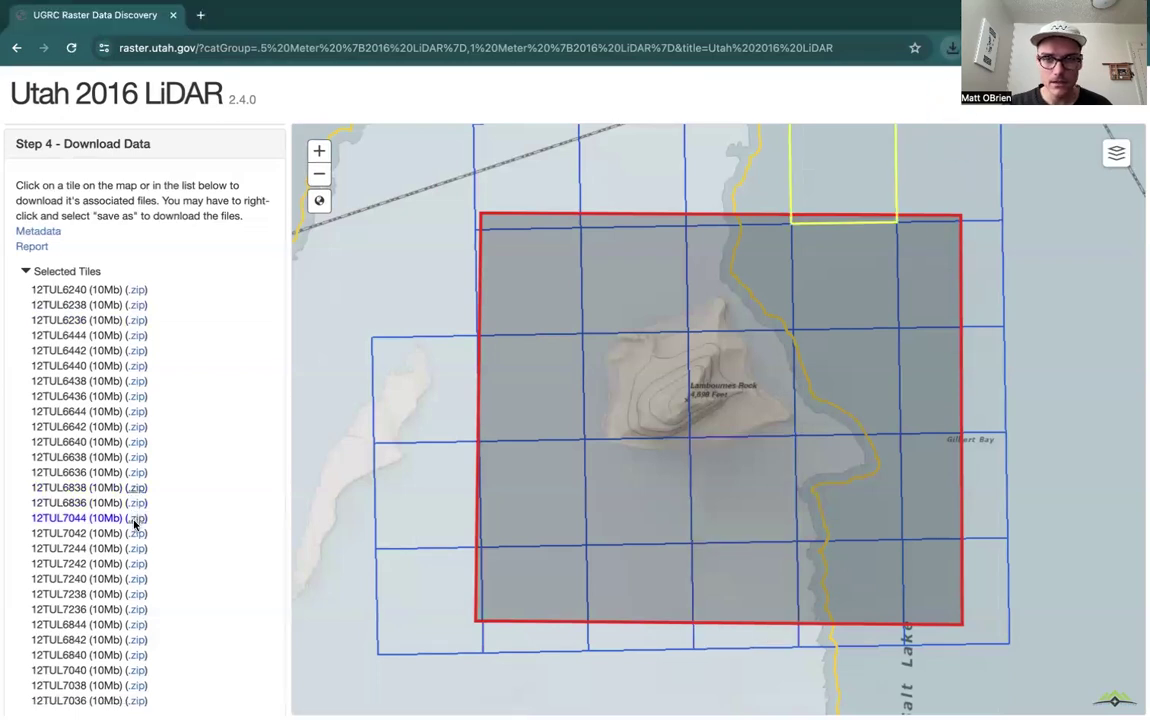
click(135, 519)
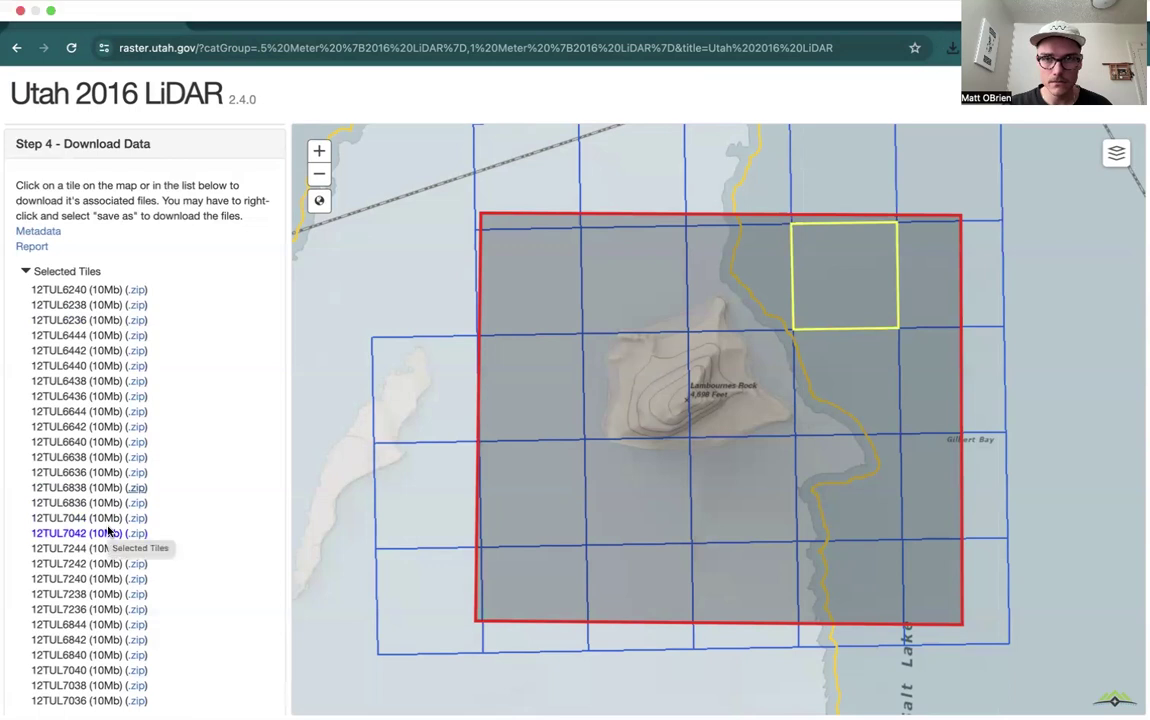
click(136, 535)
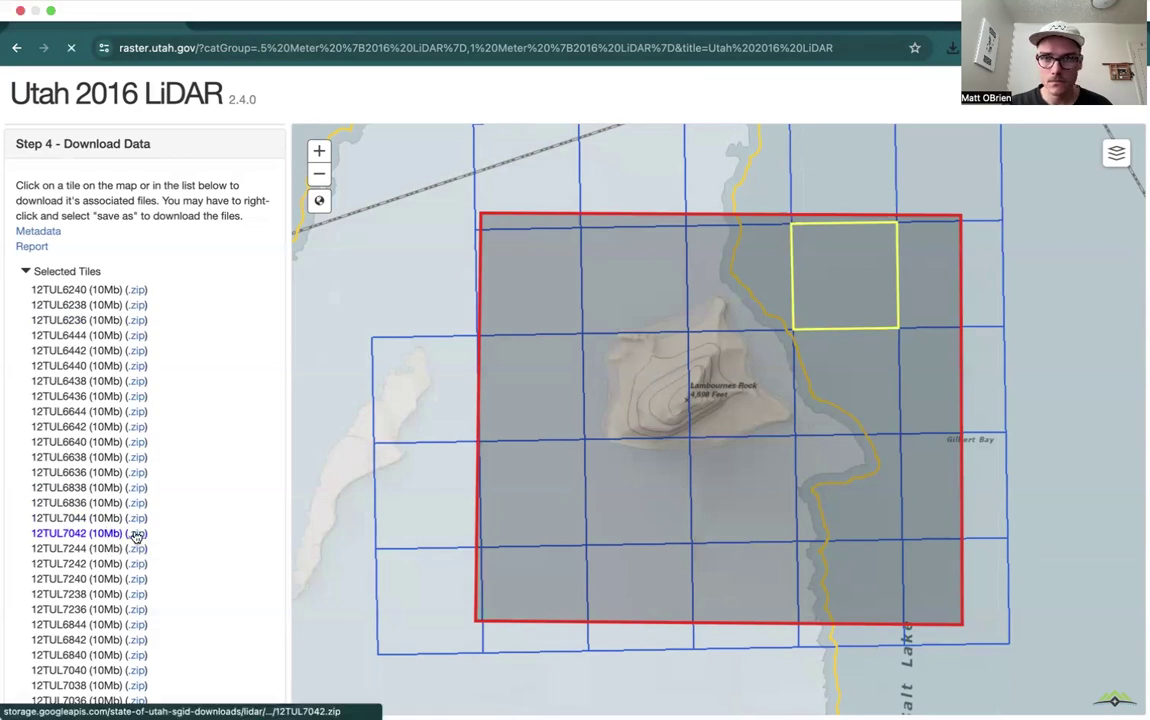
click(136, 549)
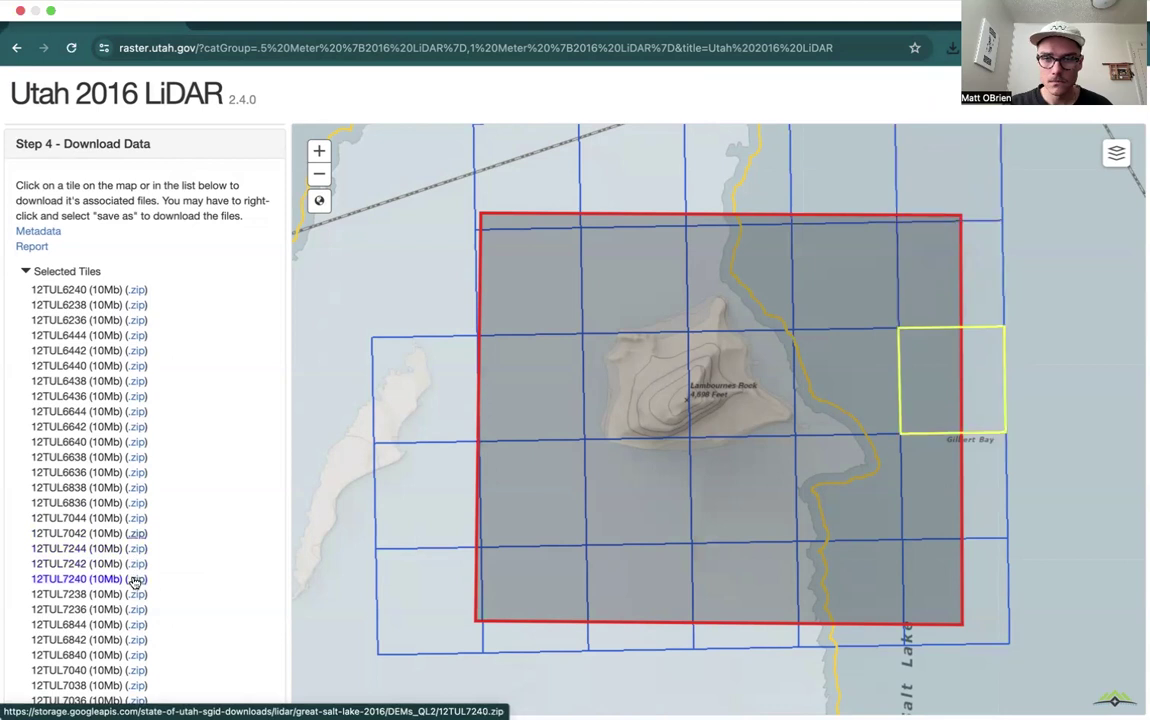
scroll(135, 583, down, 3)
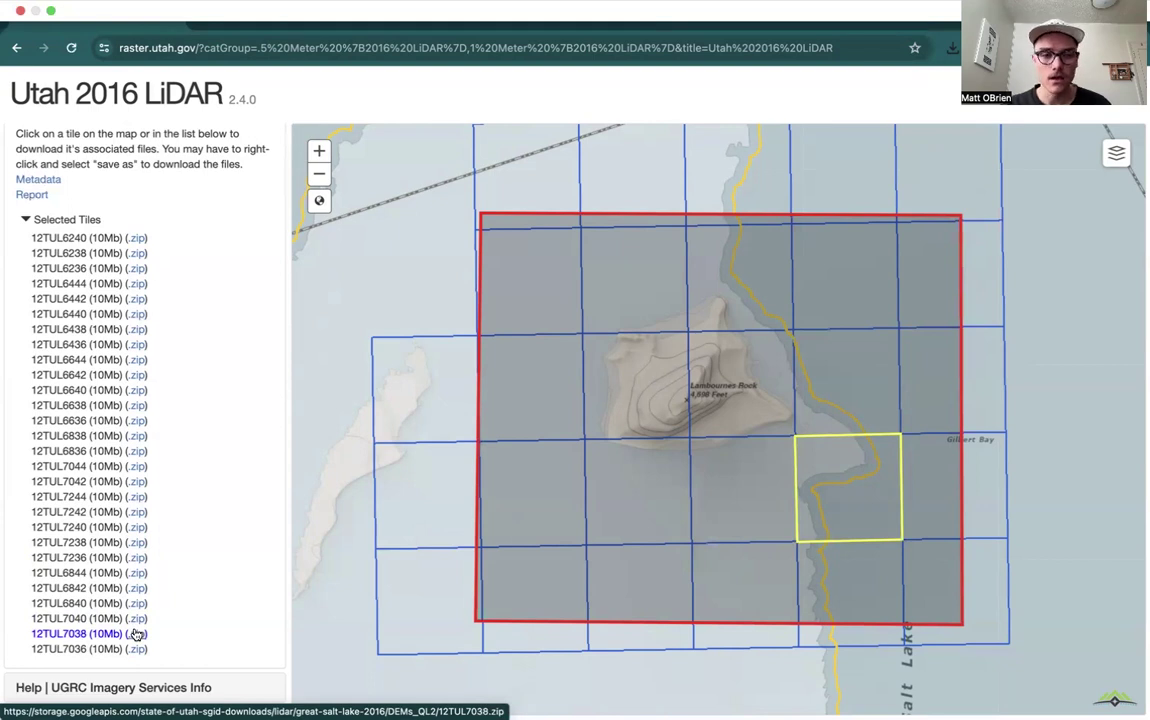
click(136, 634)
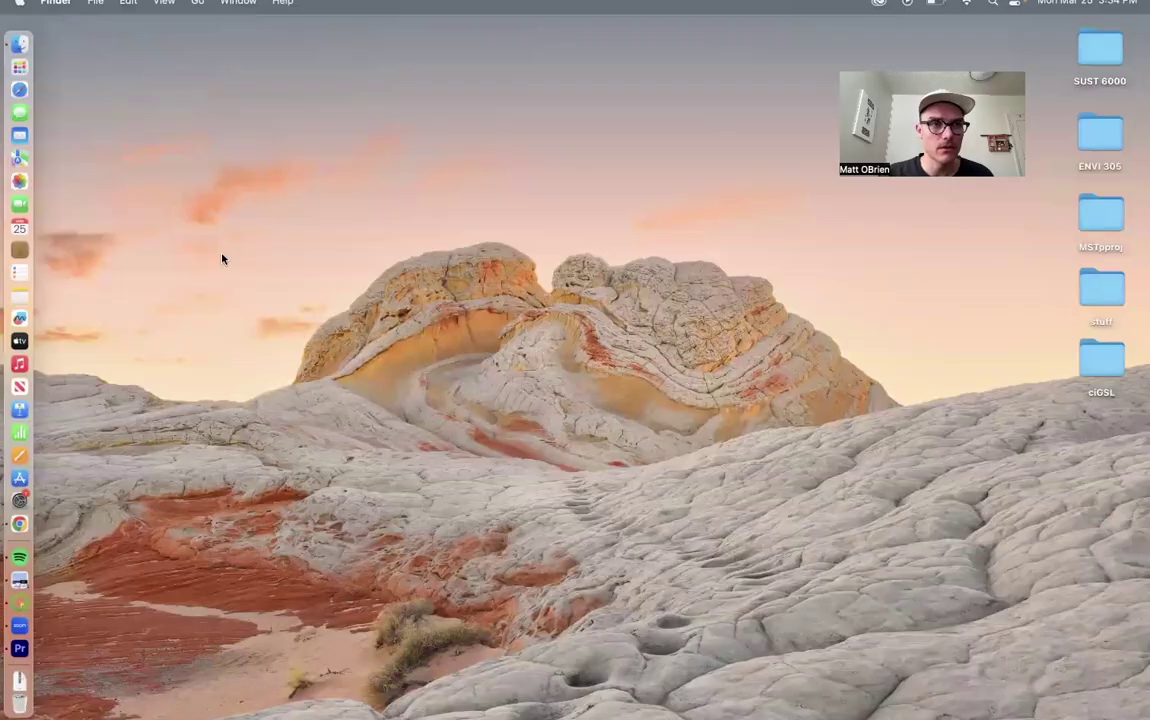
- Open a Finder window showing the Downloads folder
click(22, 46)
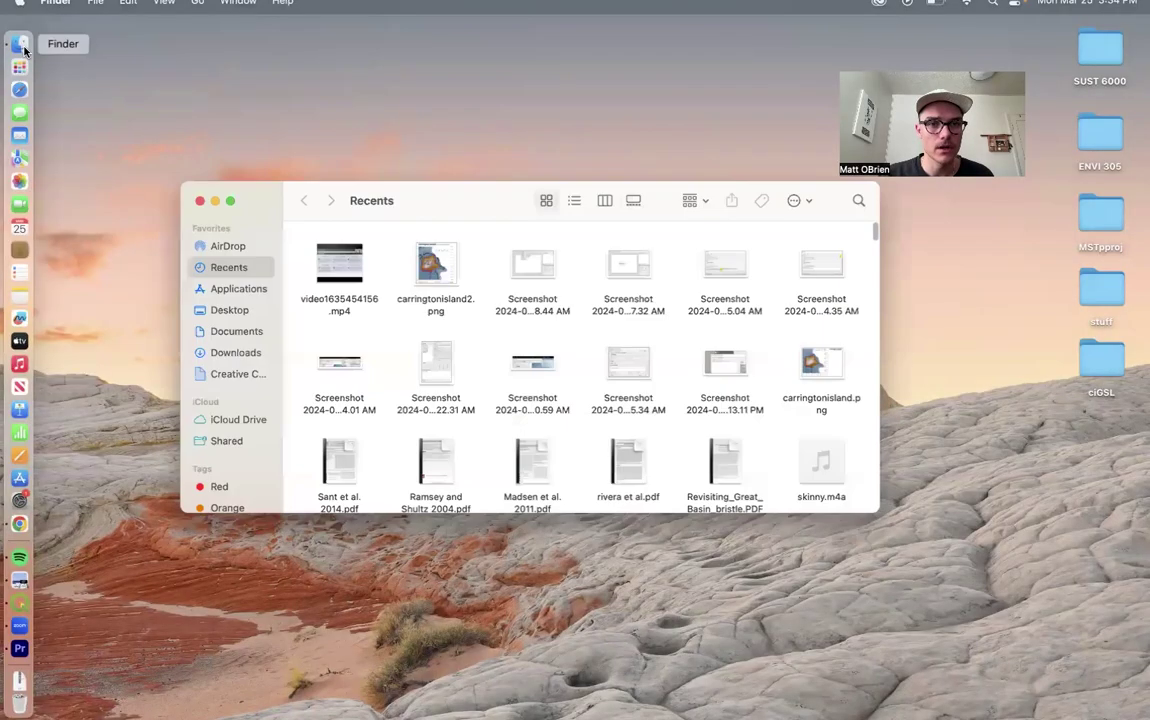
click(234, 355)
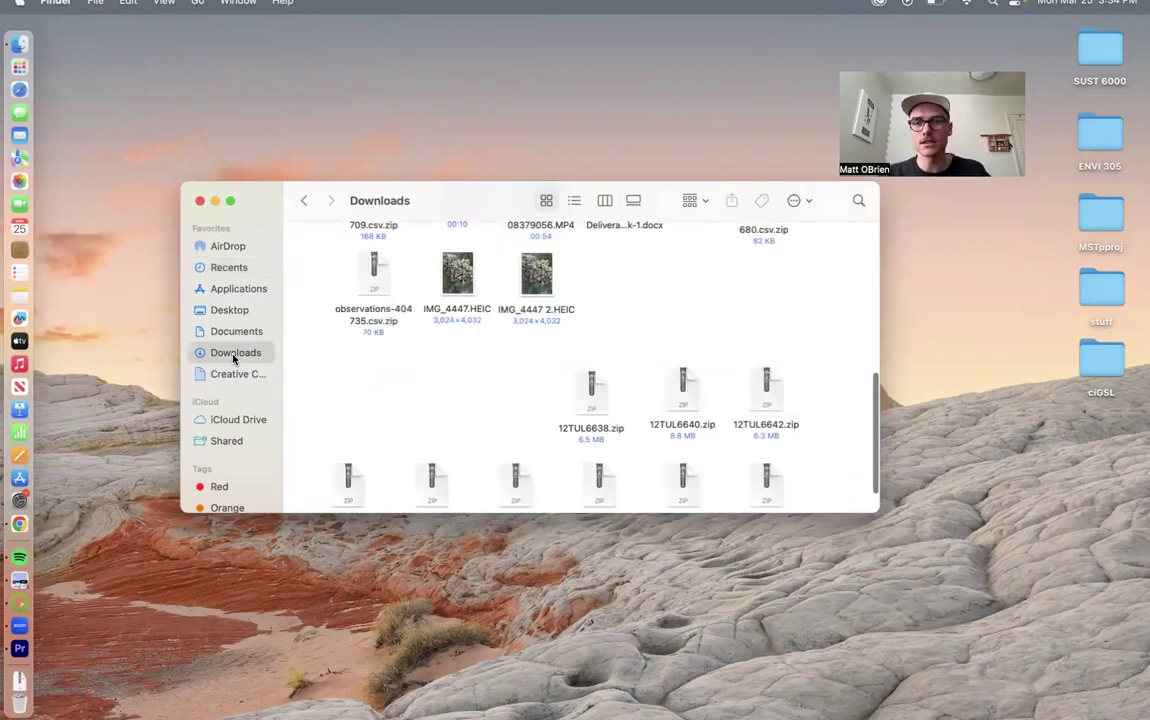
scroll(416, 388, down, 2)
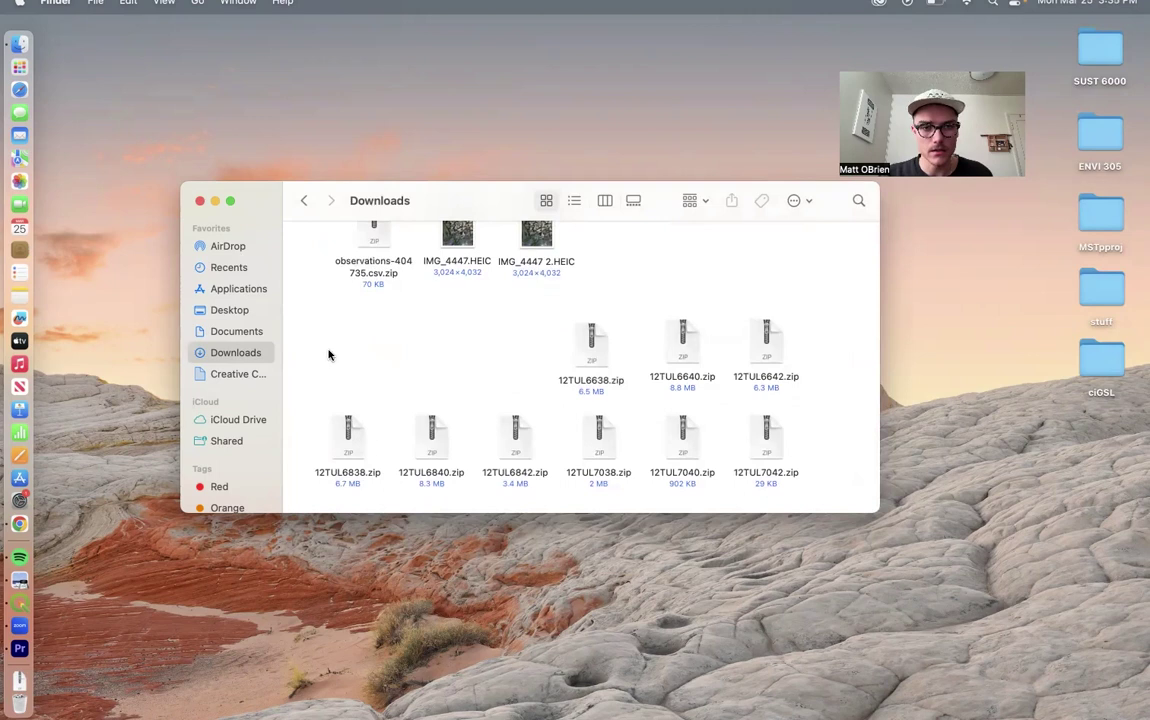
- Select the nine 12TUL tile zips and move them onto the desktop
drag(321, 349, 796, 458)
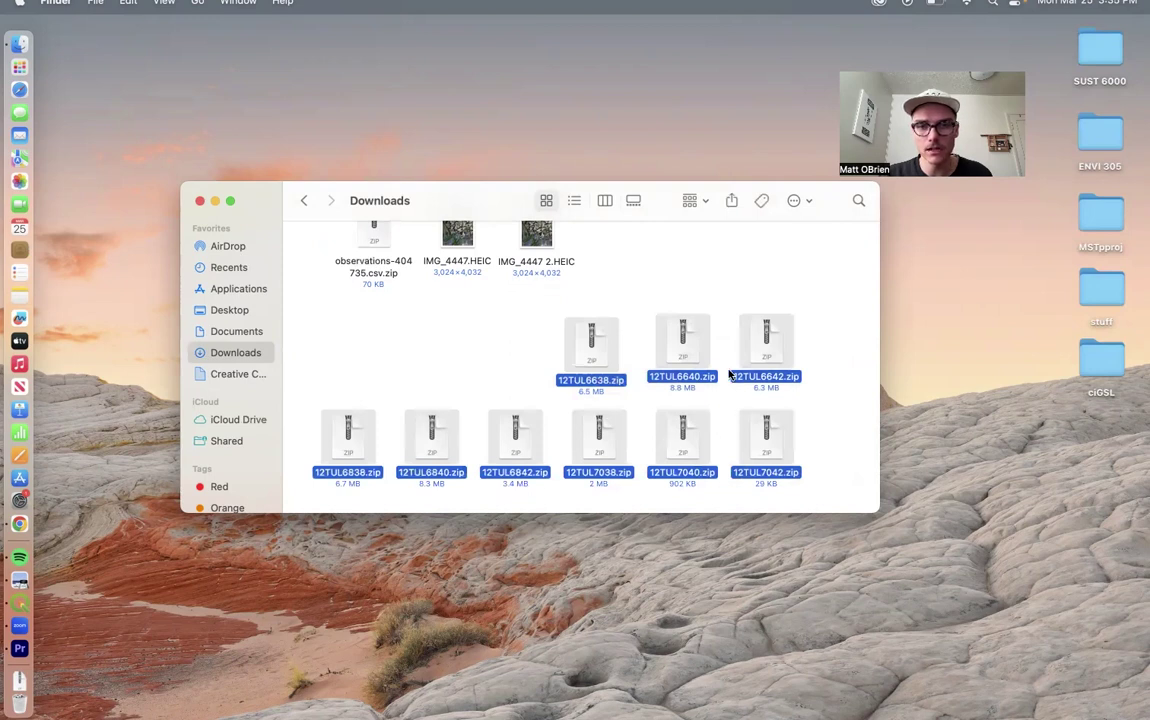
mouse_move(762, 341)
mouse_down()
mouse_move(783, 388)
mouse_move(764, 360)
mouse_up()
drag(828, 328, 322, 426)
drag(781, 353, 1042, 557)
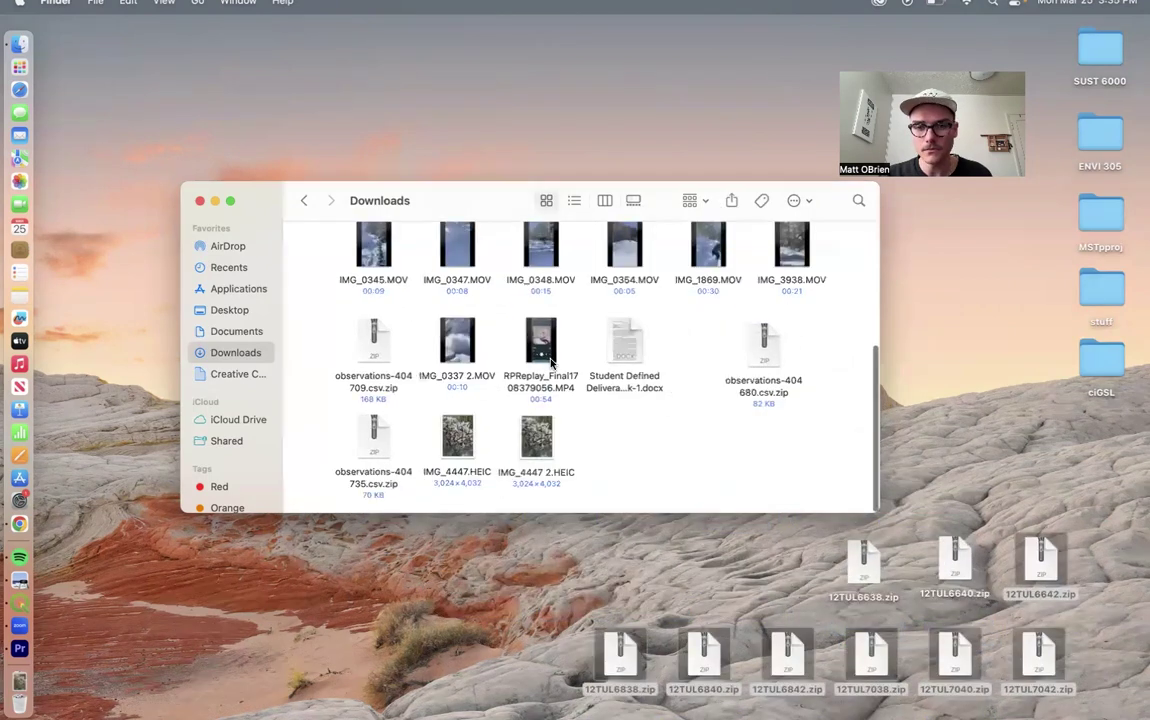
- Close the Downloads window and create a desktop folder named 'LaBV'
click(199, 200)
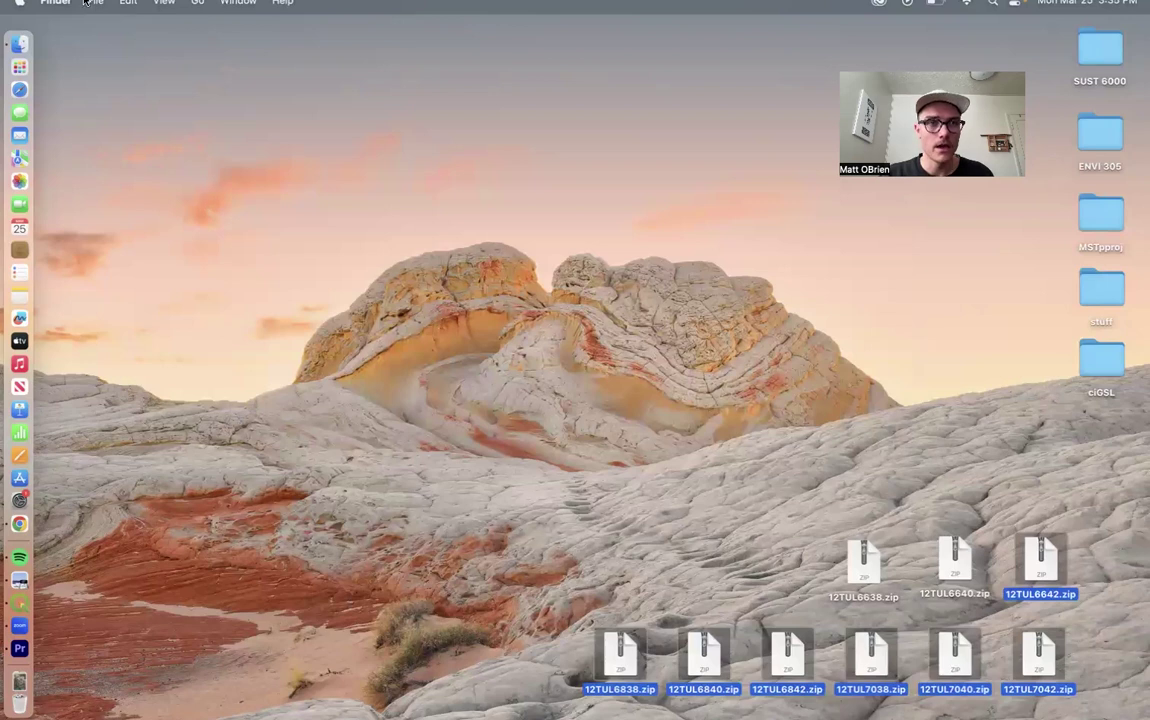
click(95, 3)
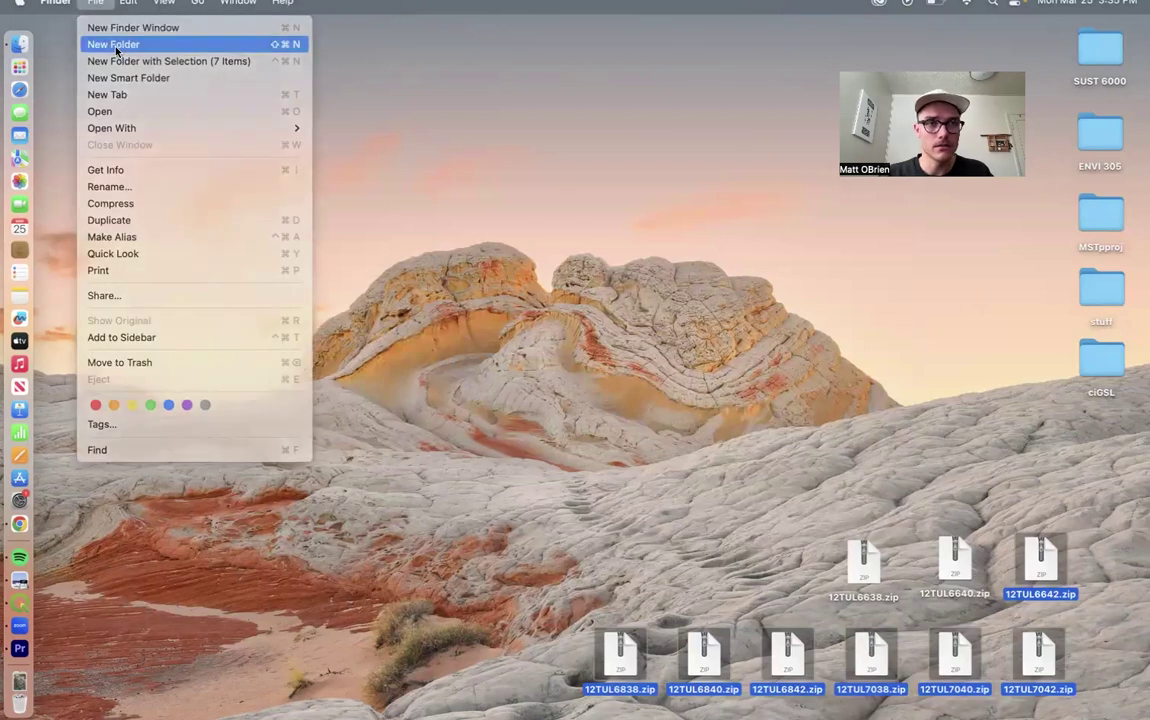
click(113, 44)
key(BackSpace)
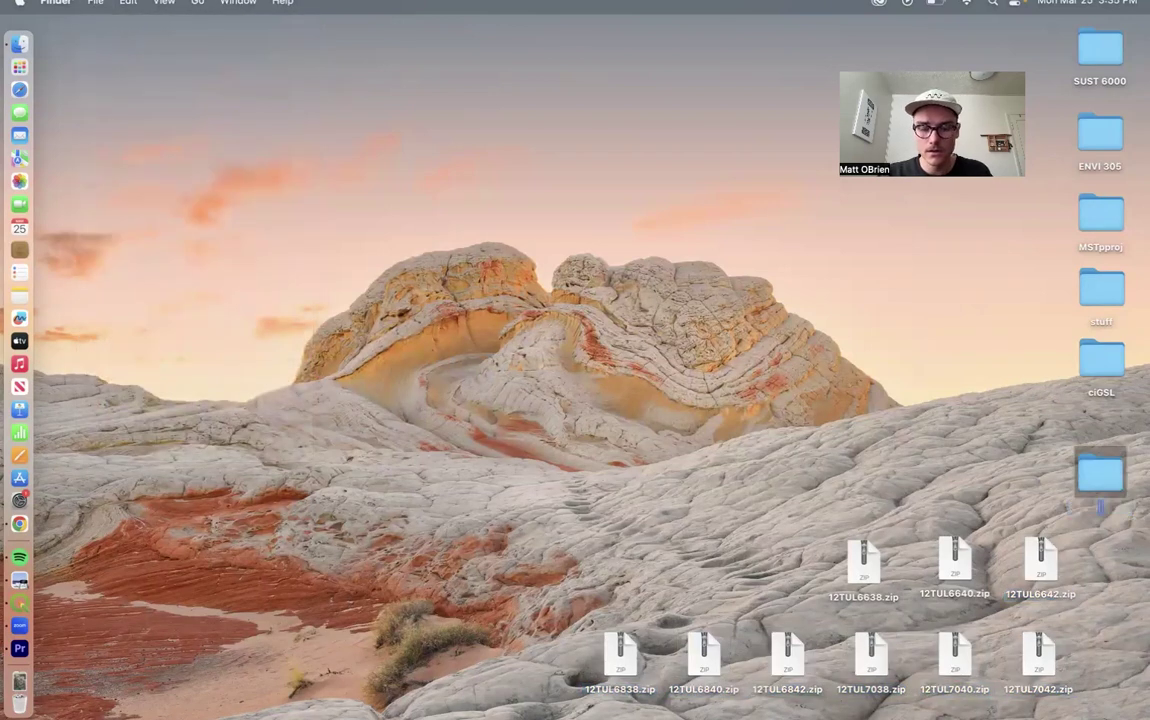
text(LaBV)
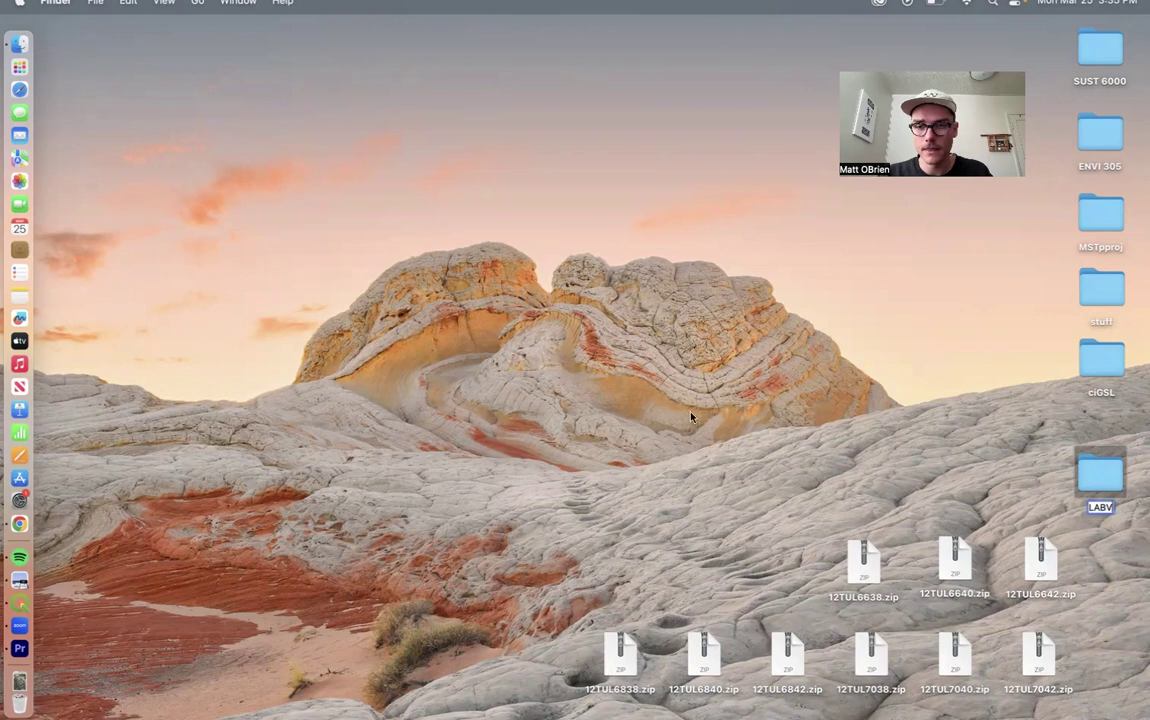
- Create a 'DATA' folder inside LABV, then select the tile zips on the desktop
double_click(1099, 478)
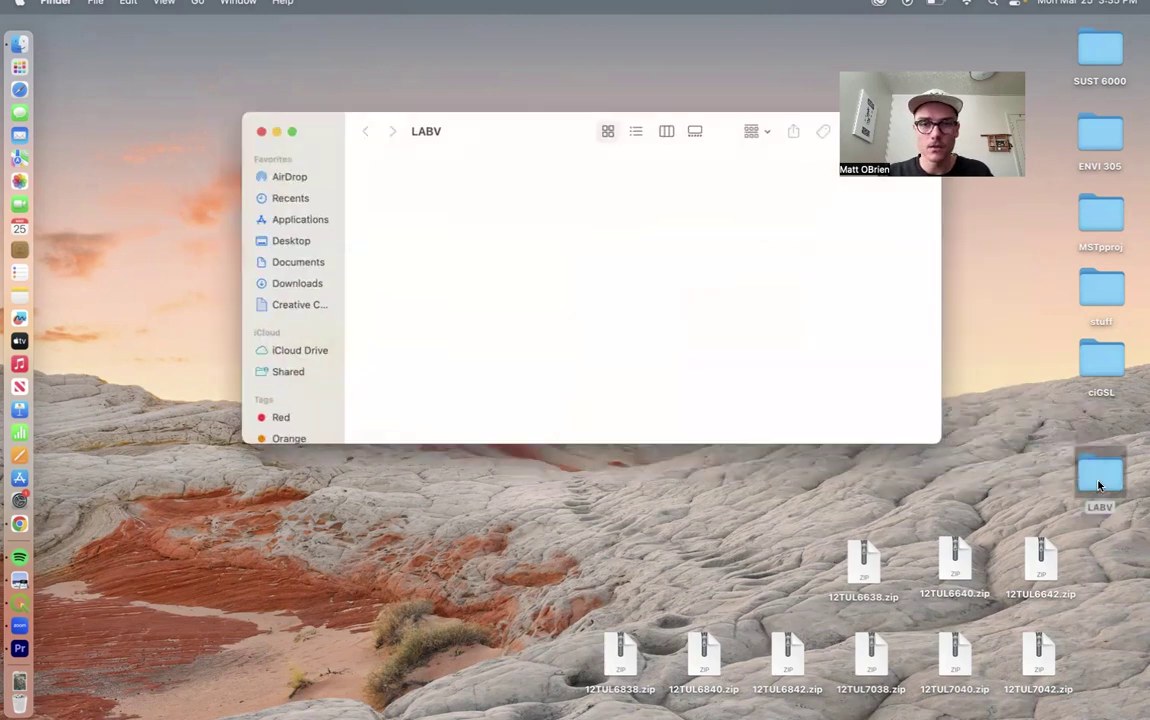
click(89, 8)
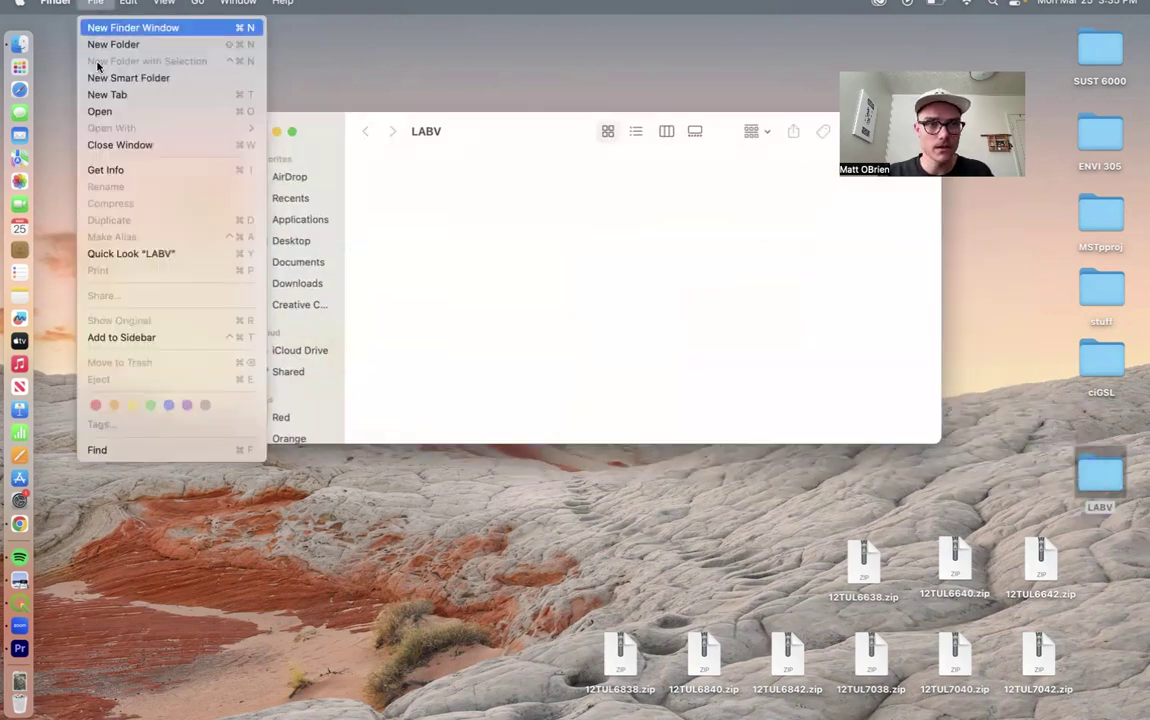
click(97, 44)
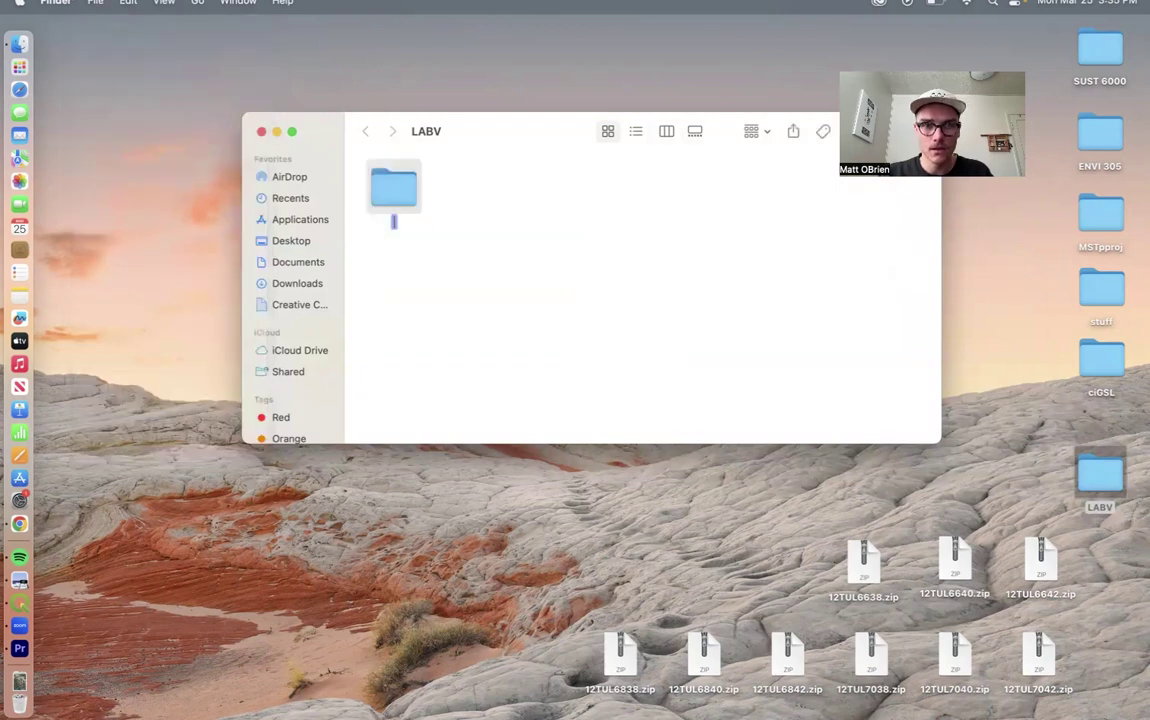
text(DATA)
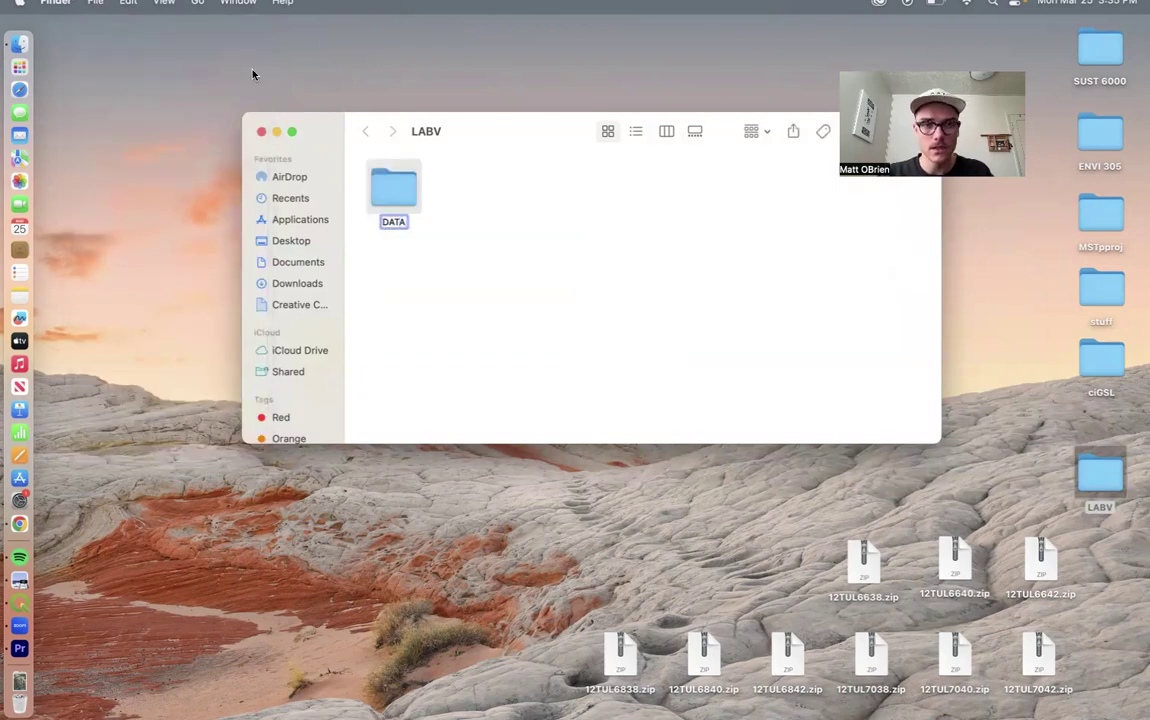
click(458, 297)
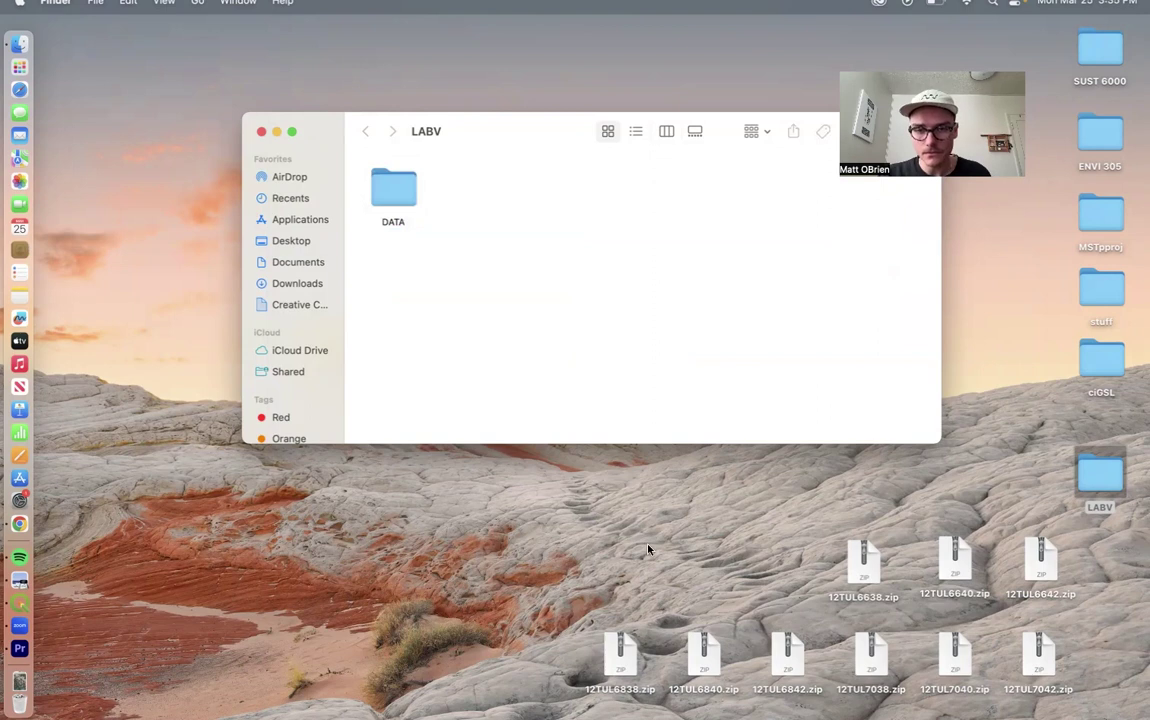
drag(648, 549, 607, 658)
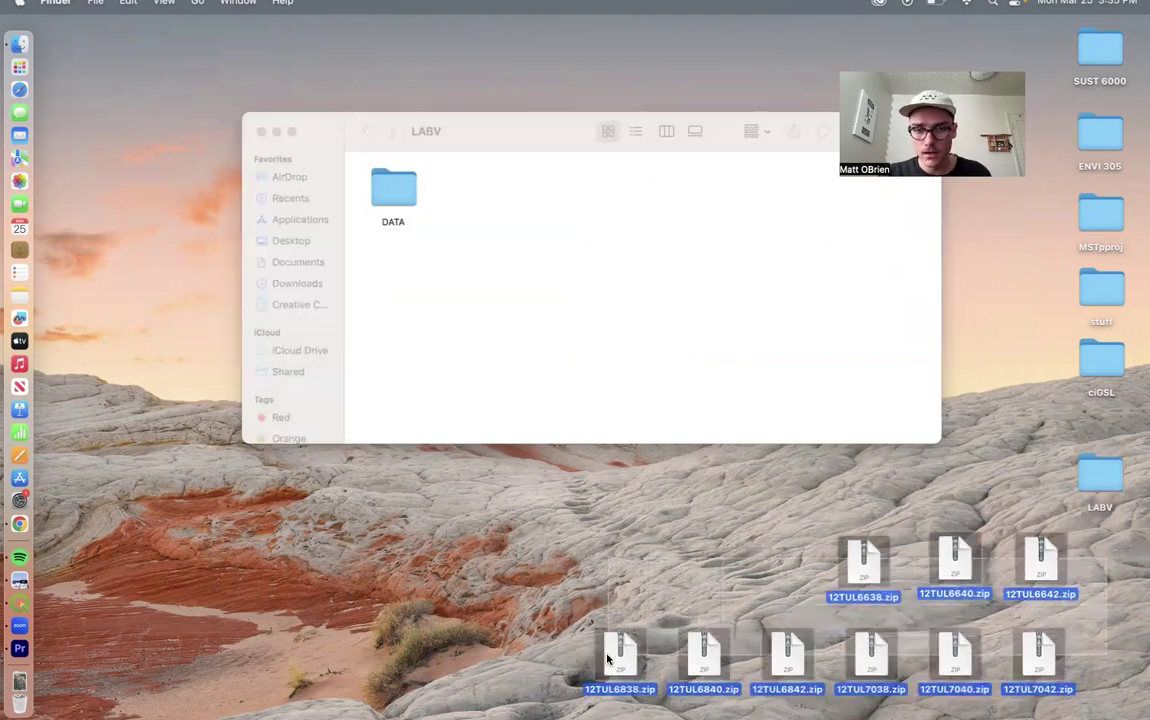